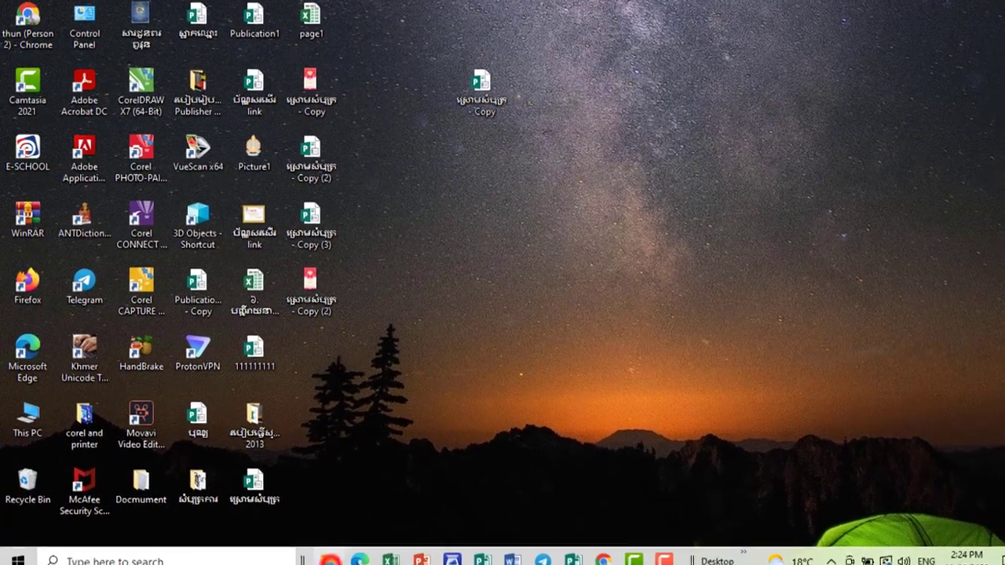
Step: Open the 1906 wedding-invitation .cdr file from its folder on Local Disk (D:)
key("super+e")
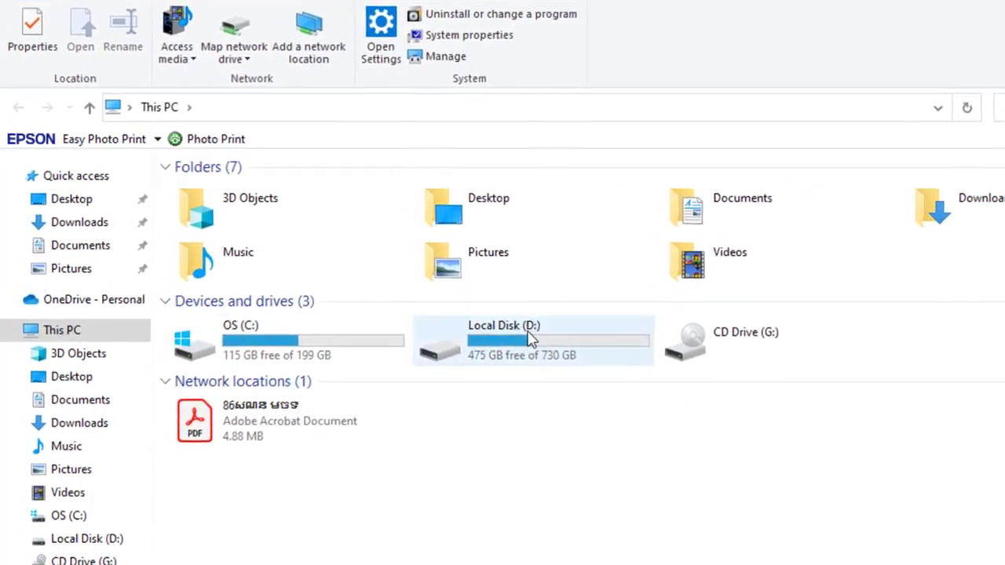
double_click(525, 322)
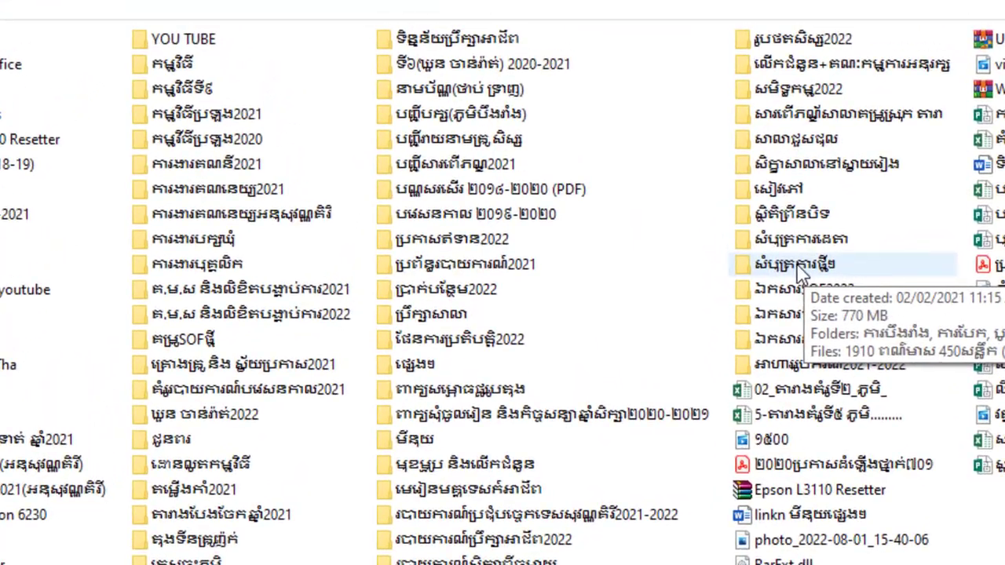
double_click(797, 266)
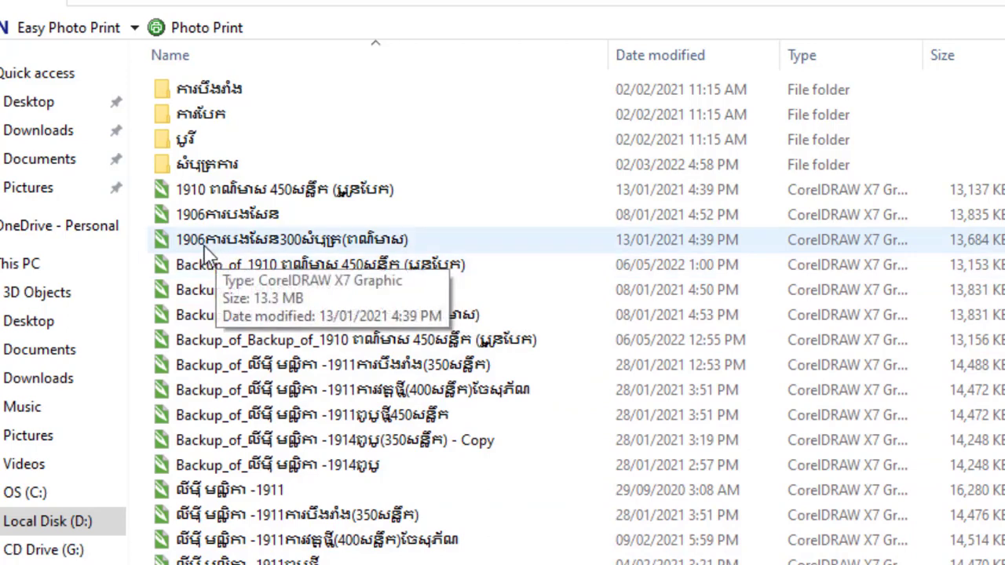
double_click(243, 250)
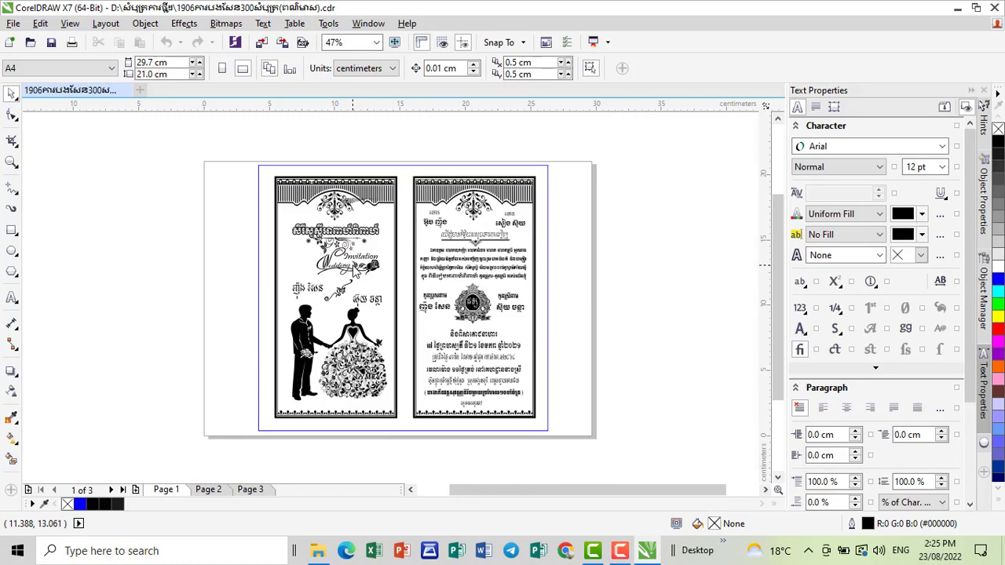
Step: Zoom around the canvas and move to Page 2 of the invitation
scroll(343, 278, "up", 2)
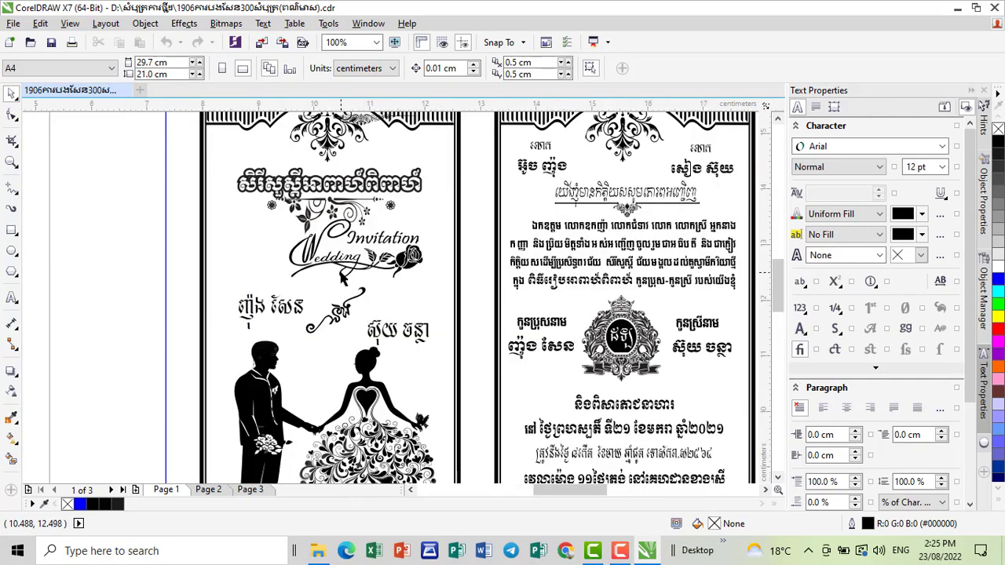
scroll(343, 278, "down", 2)
scroll(394, 197, "up", 2)
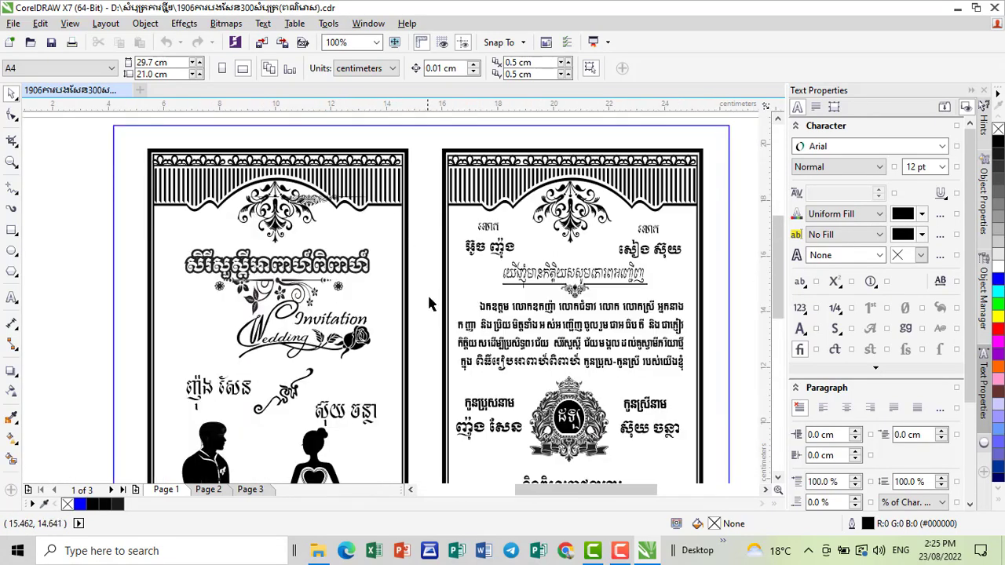
scroll(455, 357, "down", 2)
scroll(419, 431, "down", 1)
scroll(429, 427, "up", 2)
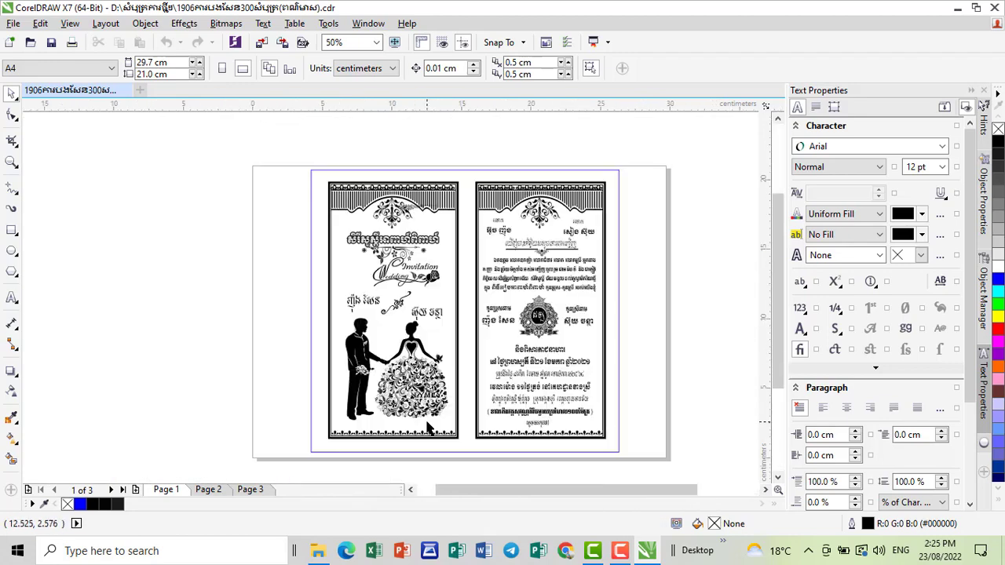
left_click(210, 489)
scroll(391, 368, "up", 2)
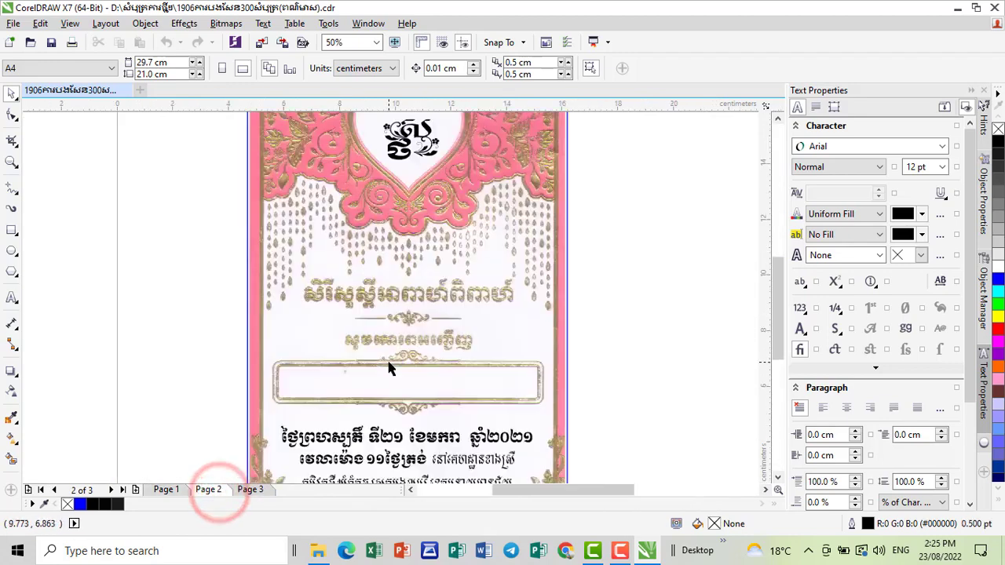
scroll(390, 369, "up", 1)
scroll(390, 367, "down", 1)
scroll(396, 385, "down", 1)
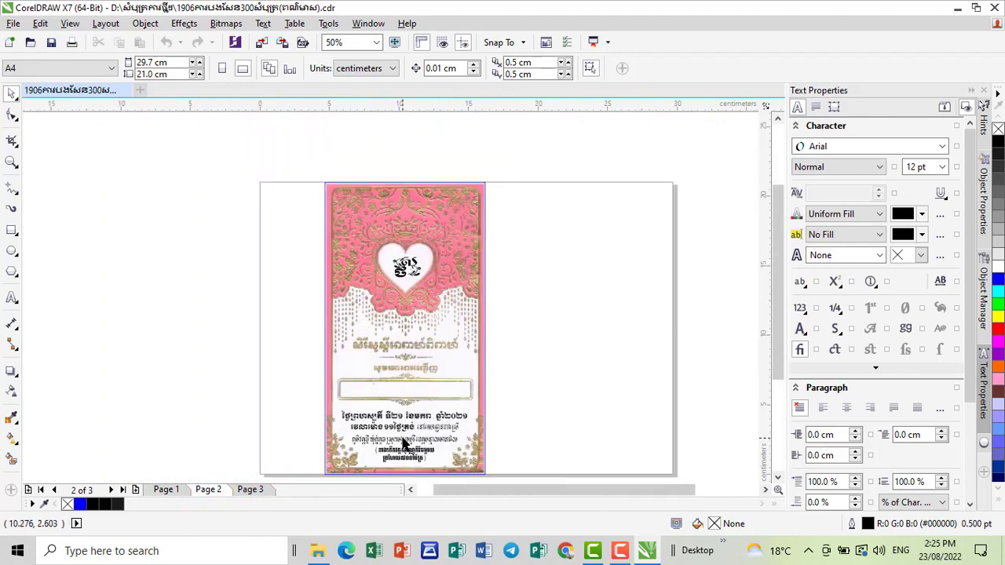
scroll(402, 443, "up", 1)
scroll(403, 444, "down", 1)
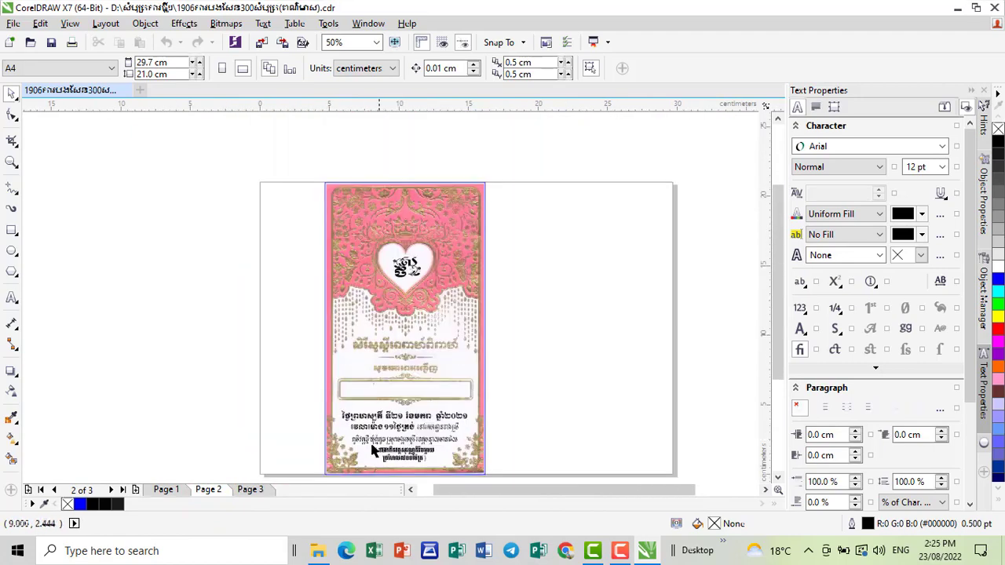
Step: Check Page 3 and Page 1, ending on Page 2 with the pink card
left_click(250, 489)
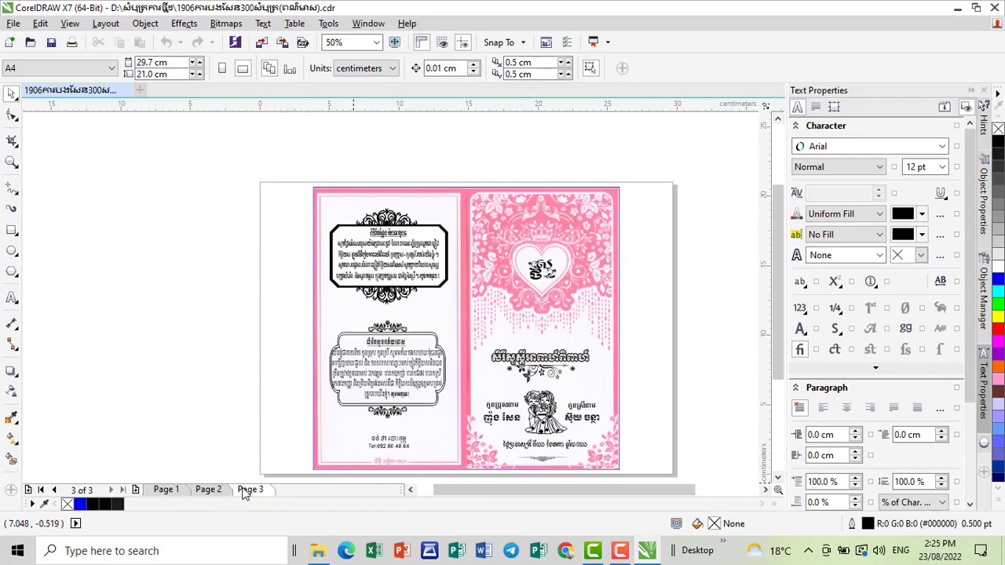
left_click(214, 489)
left_click(167, 488)
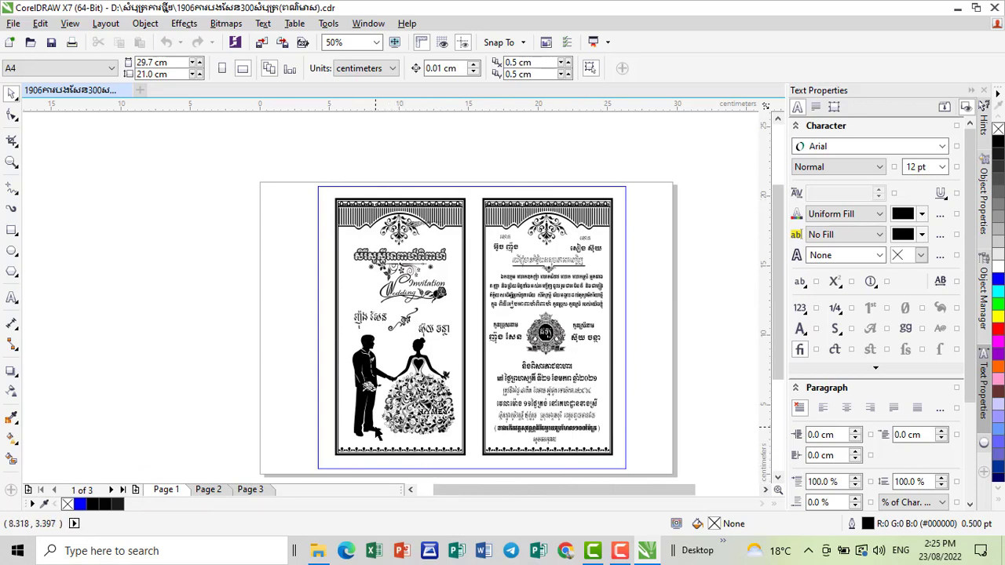
left_click(204, 491)
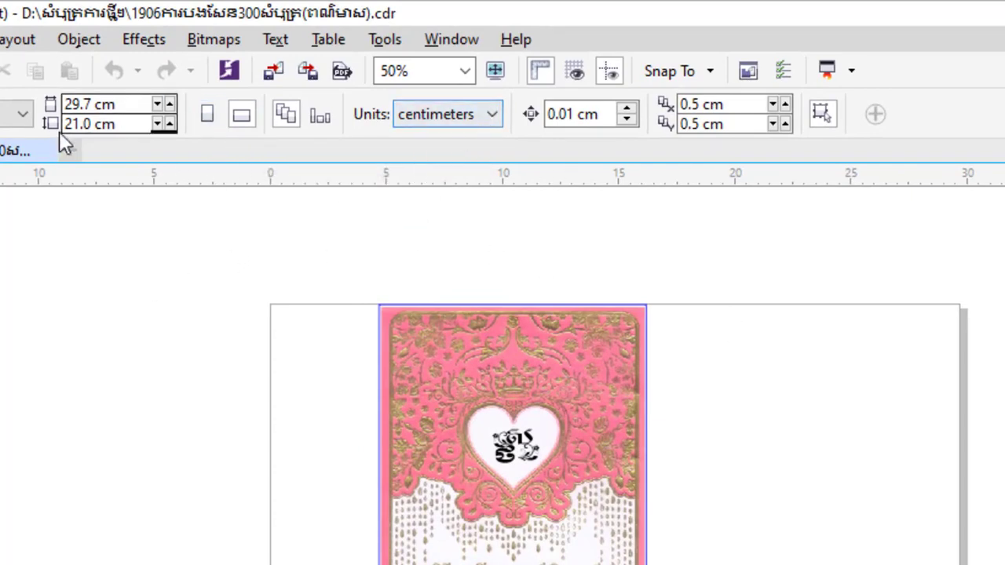
Step: Cycle the document measurement units through inches and pixels
left_click(491, 113)
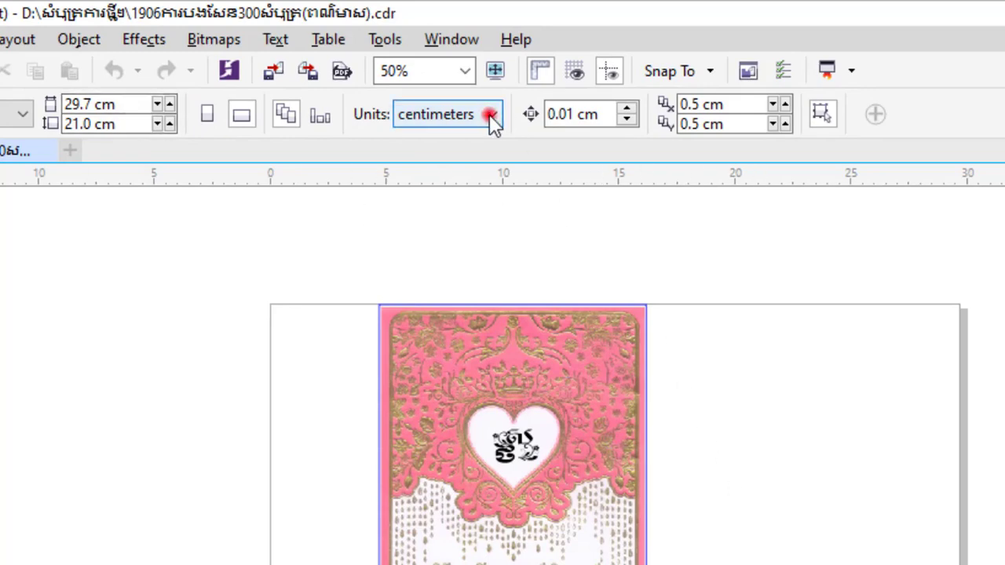
left_click(475, 144)
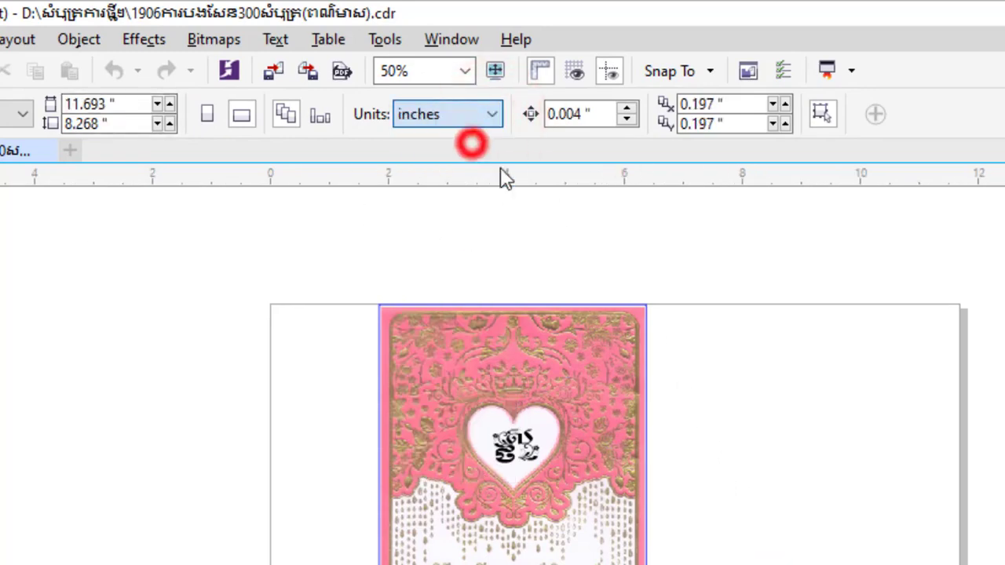
left_click(491, 113)
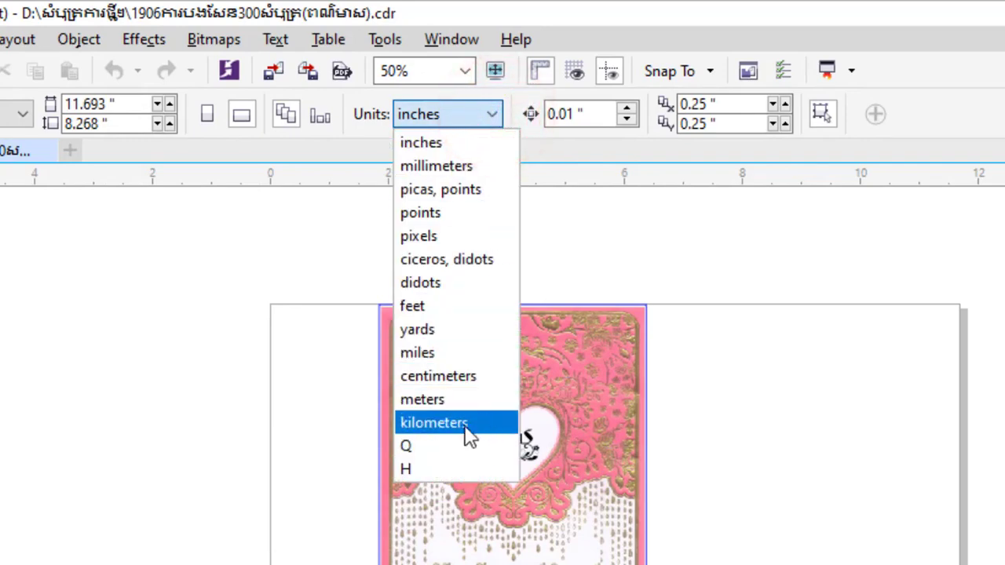
left_click(433, 236)
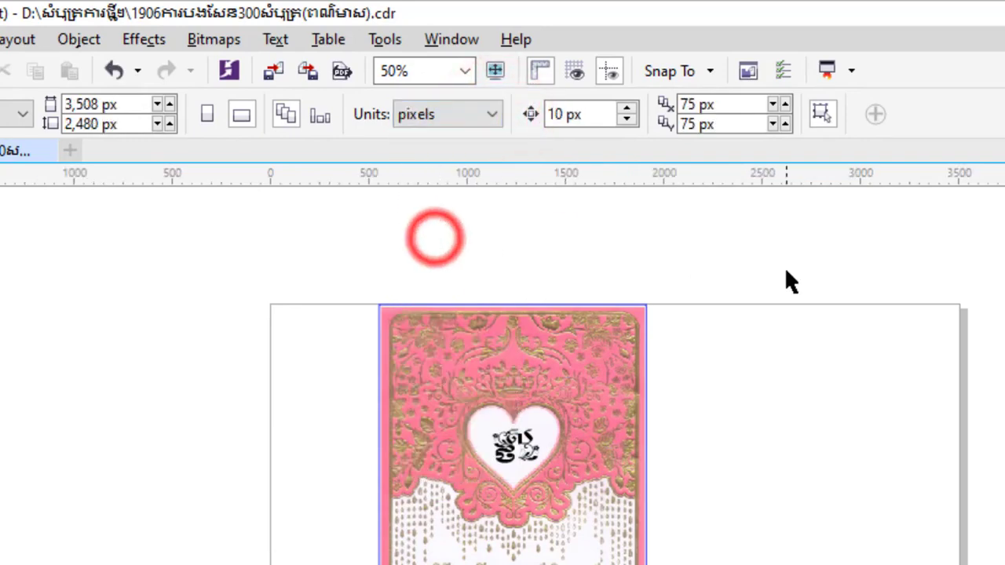
left_click(491, 114)
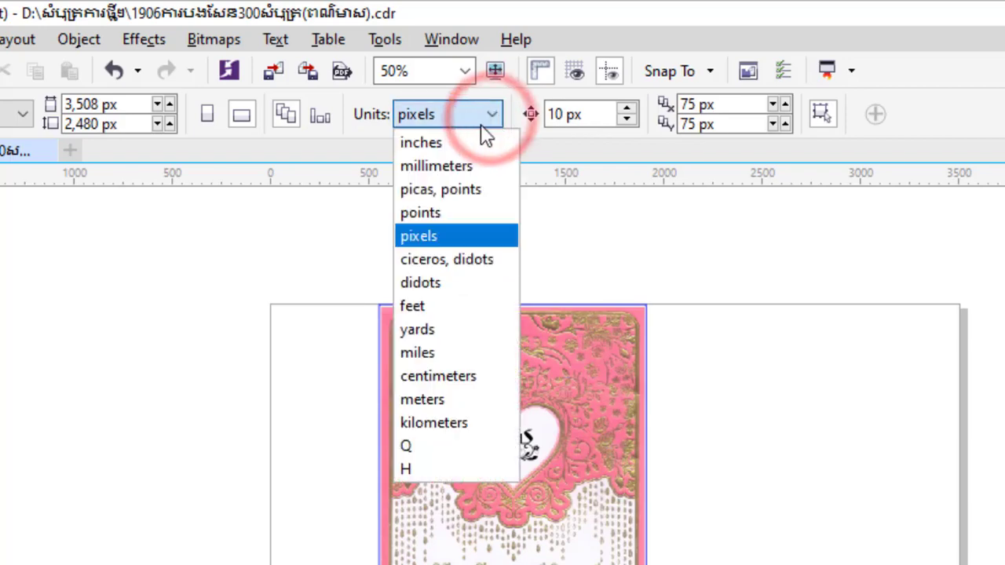
left_click(457, 141)
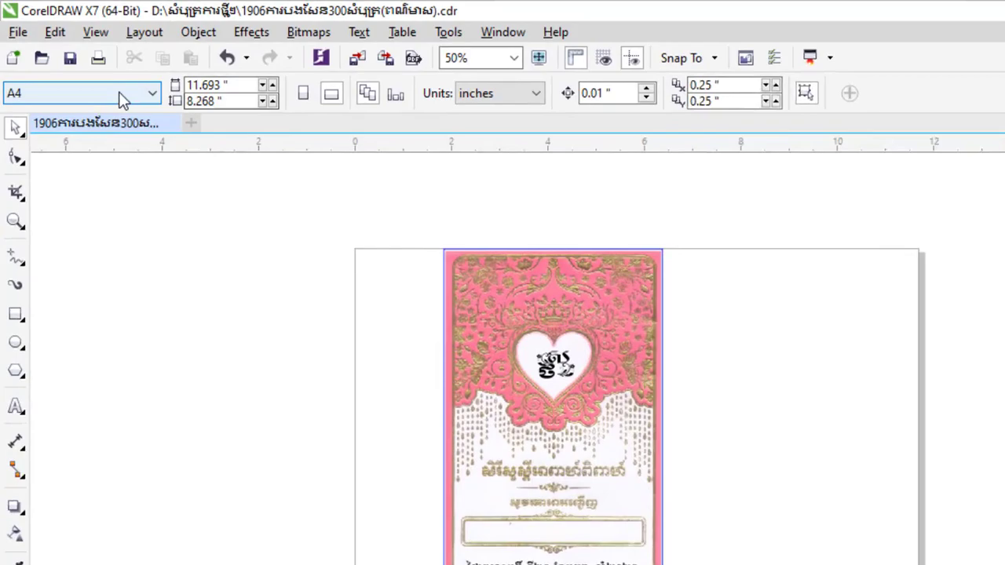
Step: Set the page size to A4 in portrait orientation
left_click(84, 67)
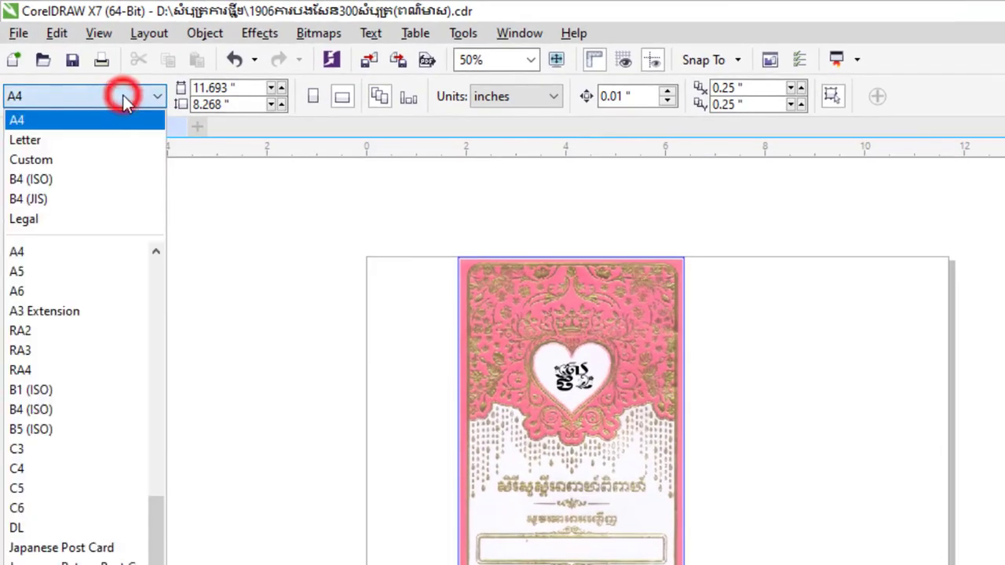
left_click(105, 122)
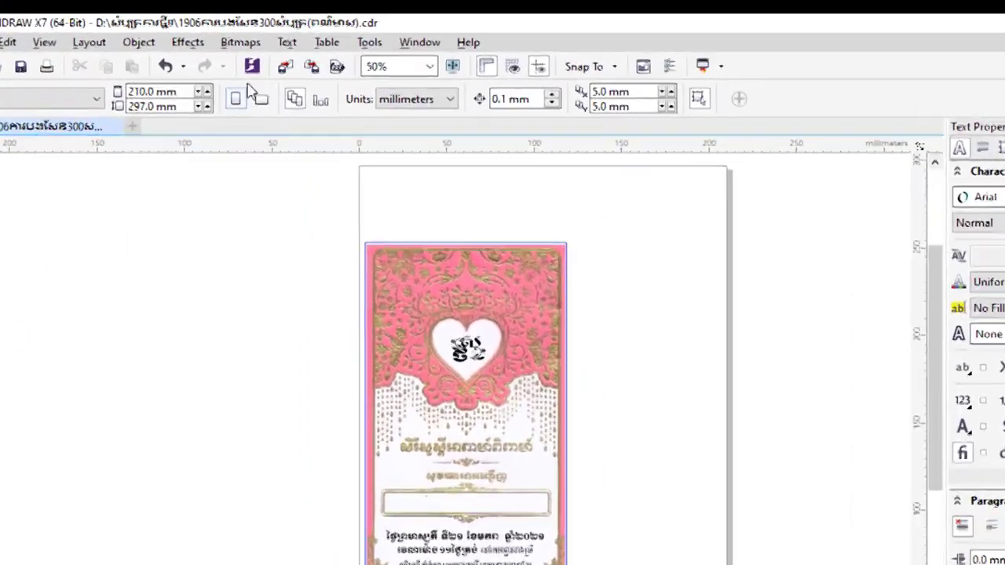
left_click(242, 69)
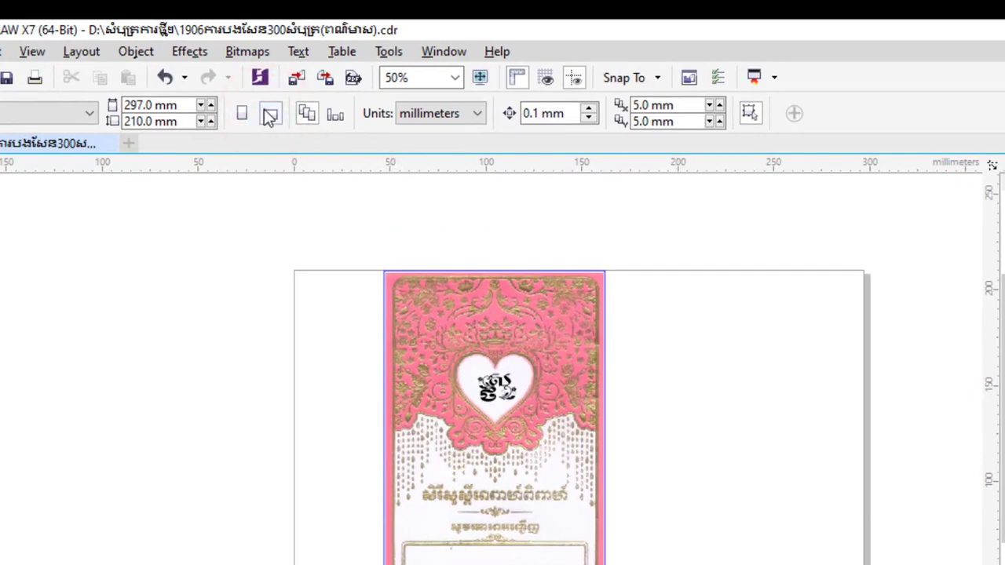
left_click(242, 116)
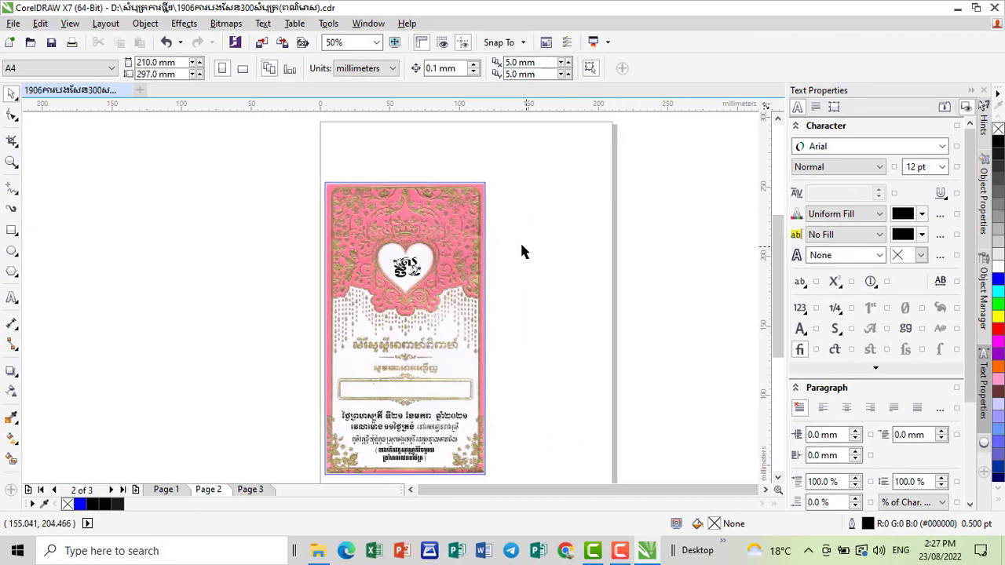
Step: Marquee-select all 16 objects of the pink invitation card
scroll(339, 183, "down", 2)
left_click(376, 229)
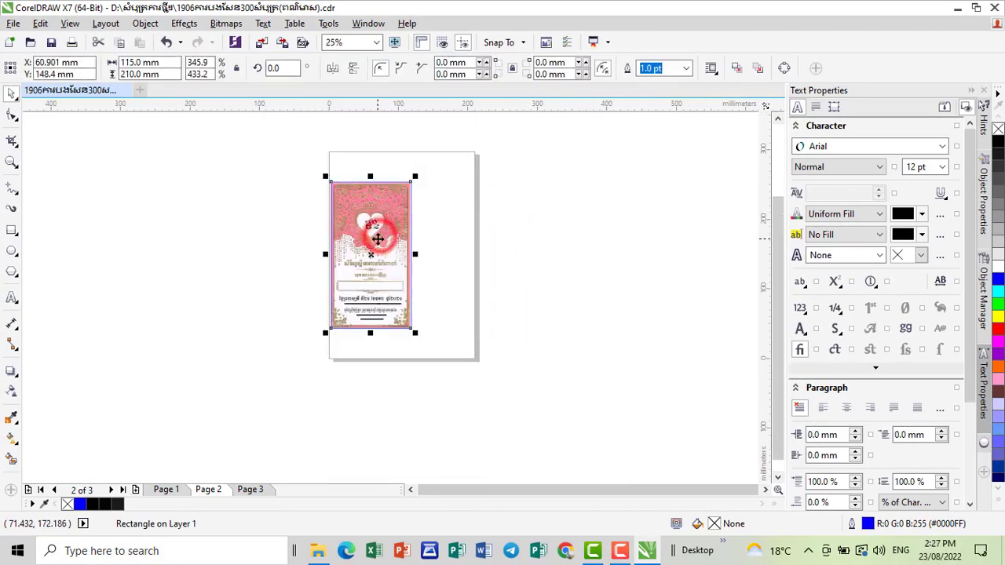
scroll(628, 231, "up", 2)
scroll(285, 233, "down", 2)
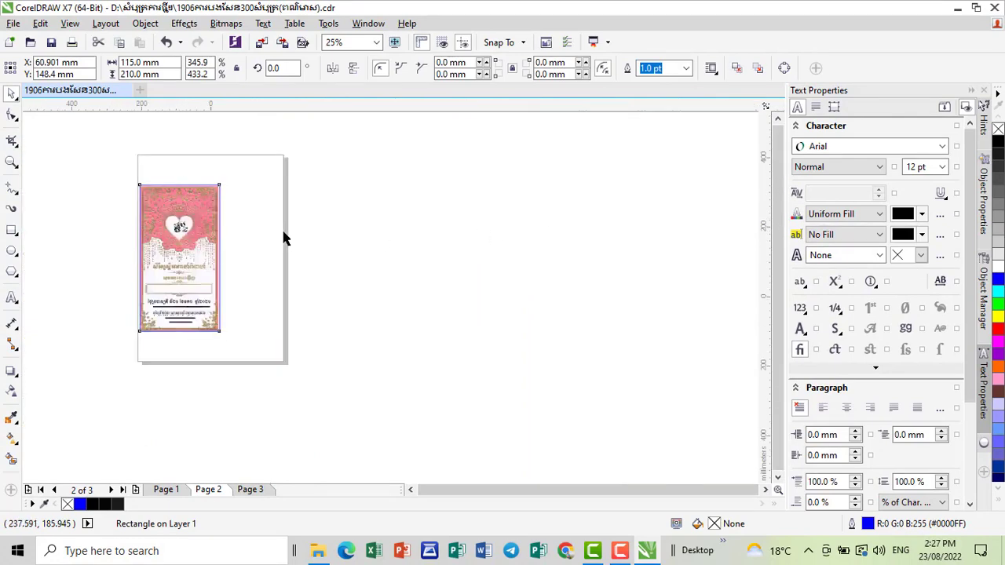
scroll(275, 231, "down", 2)
scroll(211, 226, "up", 1)
scroll(197, 213, "up", 1)
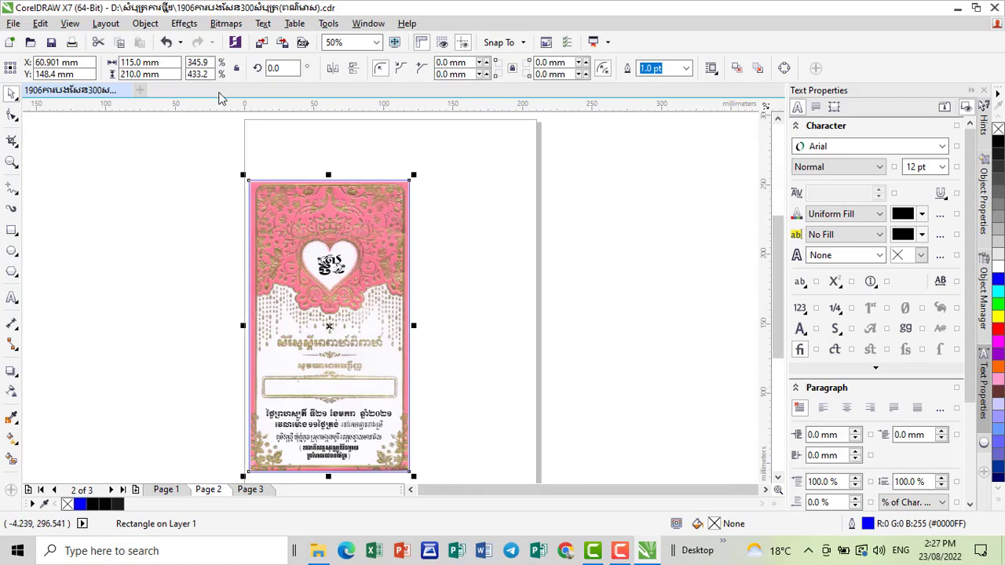
left_click_drag(248, 160, 463, 436)
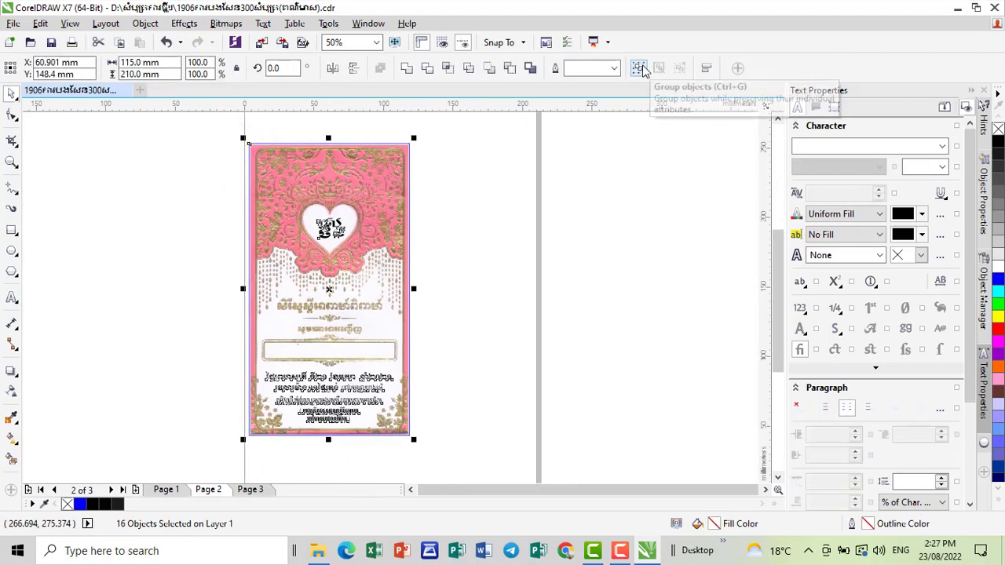
Step: Group the selected card objects and centre the group on the page
right_click(377, 204)
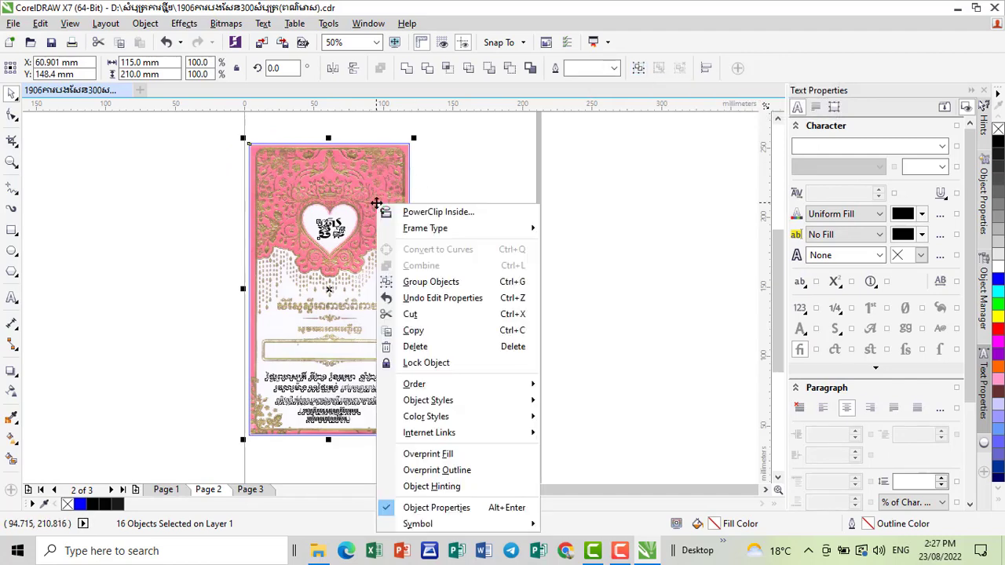
left_click(430, 281)
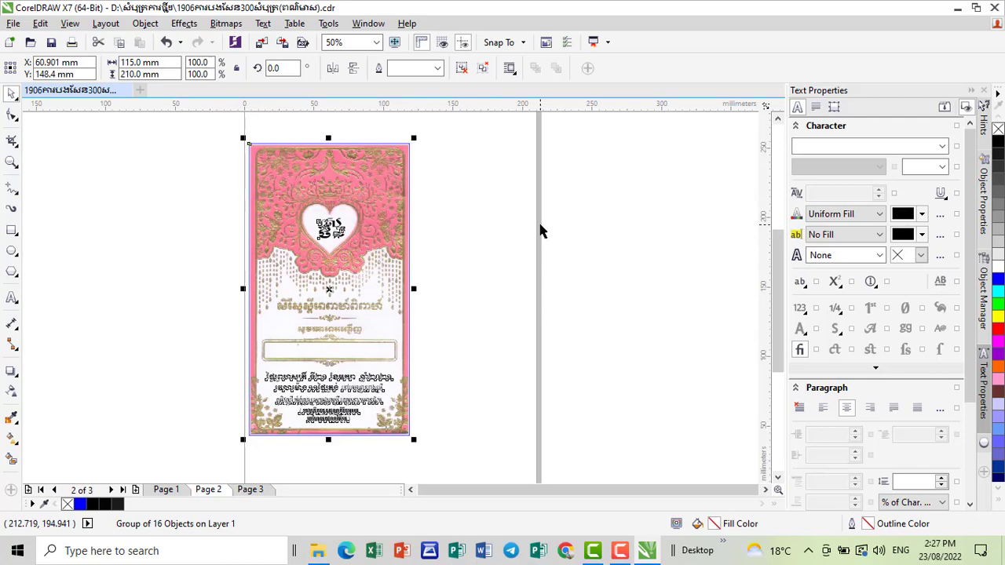
key("p")
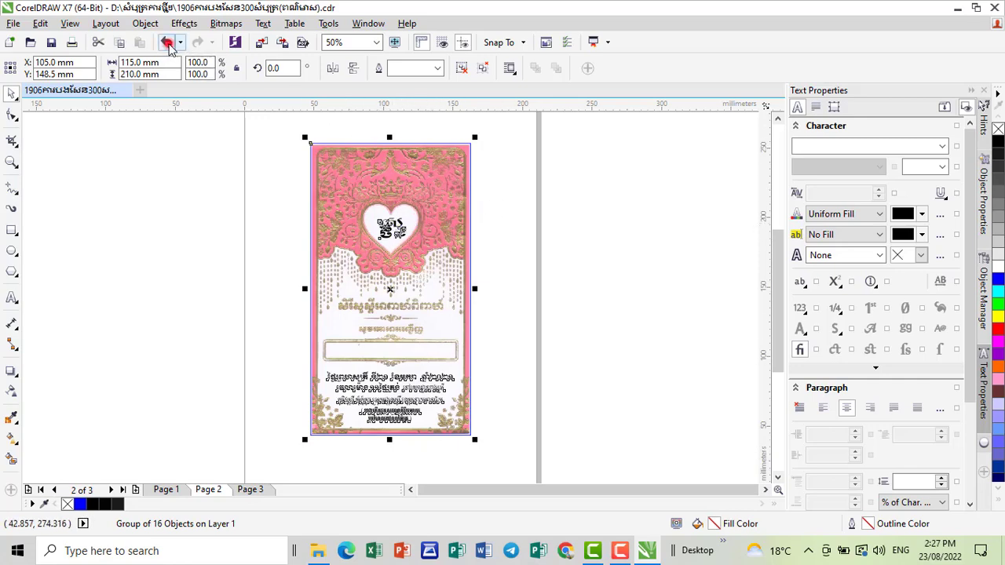
Step: Undo the centring, ungroup the card, and trial-centre its background rectangle before undoing
left_click(166, 43)
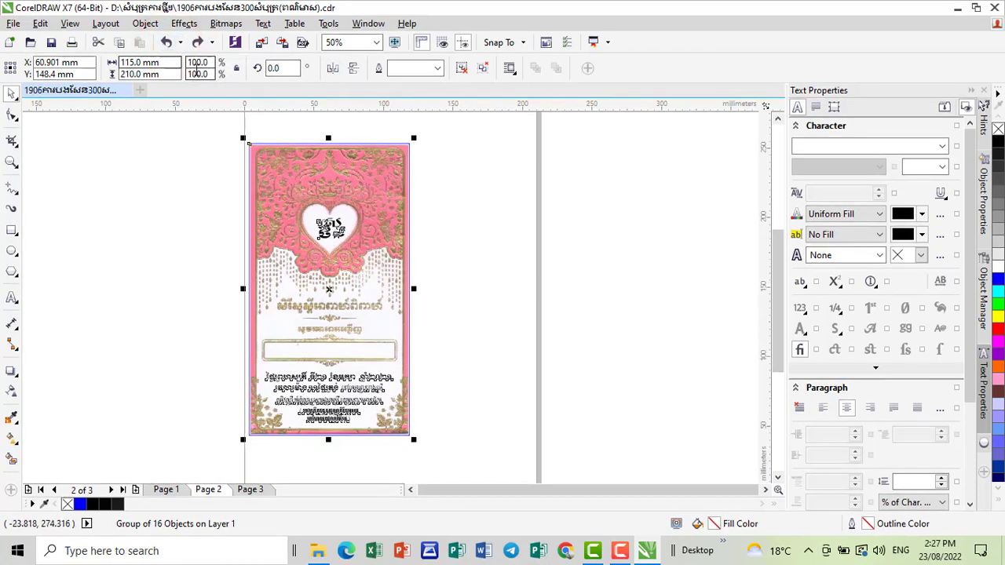
left_click(462, 68)
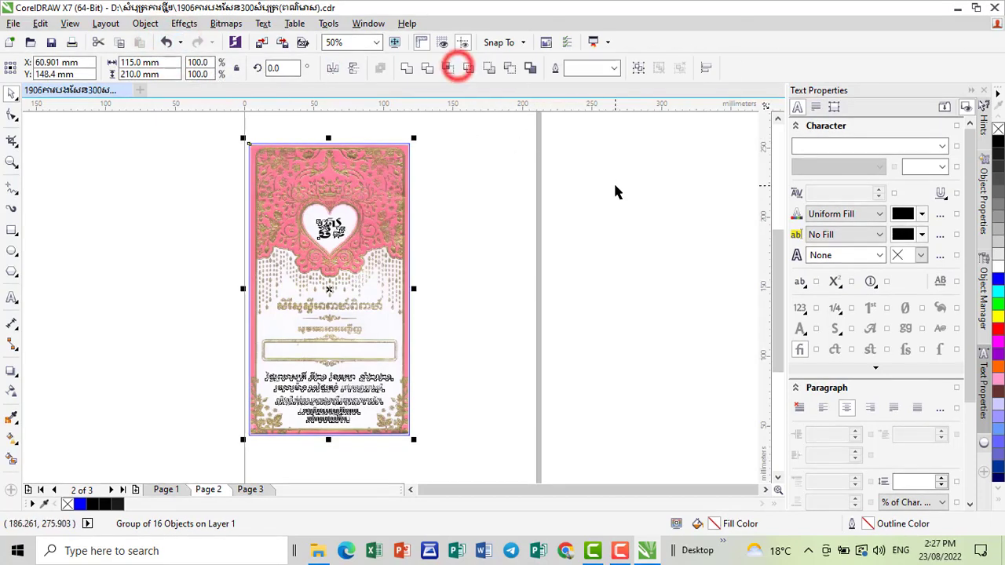
left_click(612, 186)
left_click(348, 189)
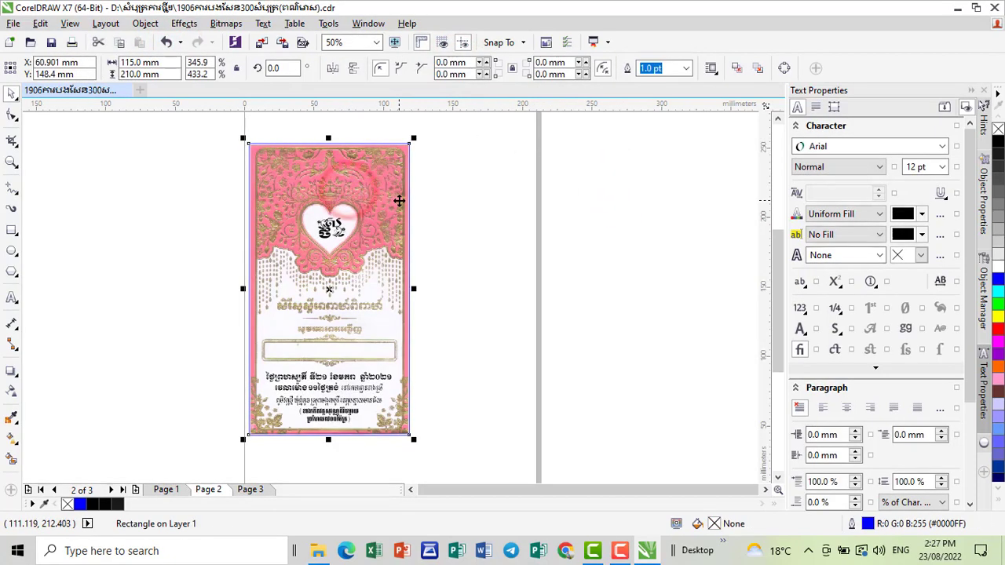
key("p")
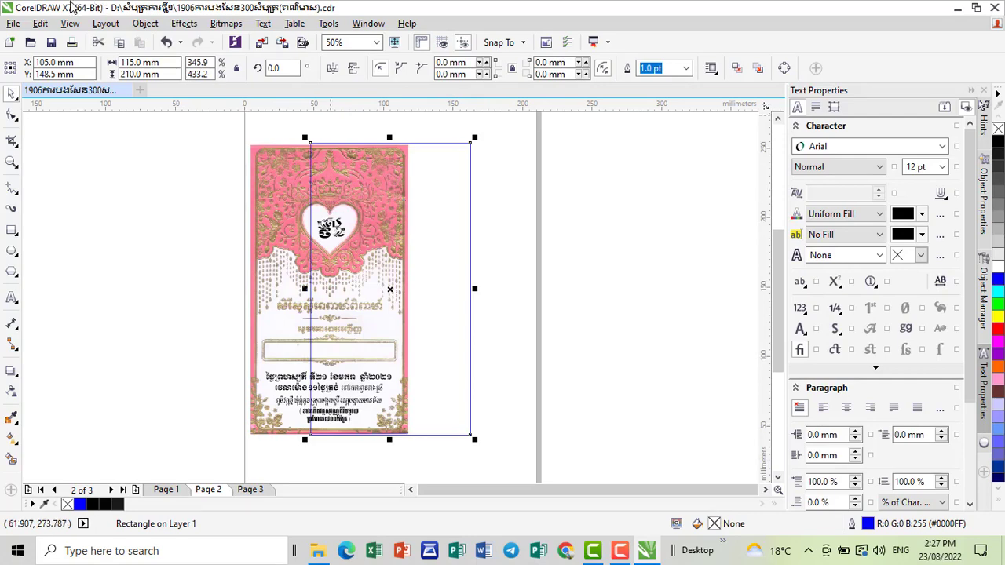
left_click(165, 42)
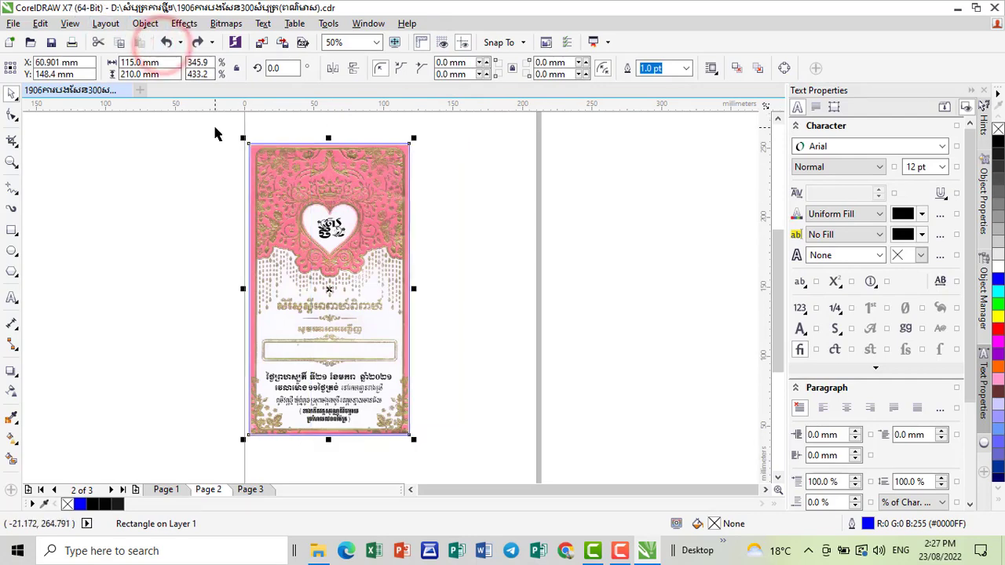
Step: Regroup every piece of the card into one object and deselect
left_click_drag(209, 120, 472, 456)
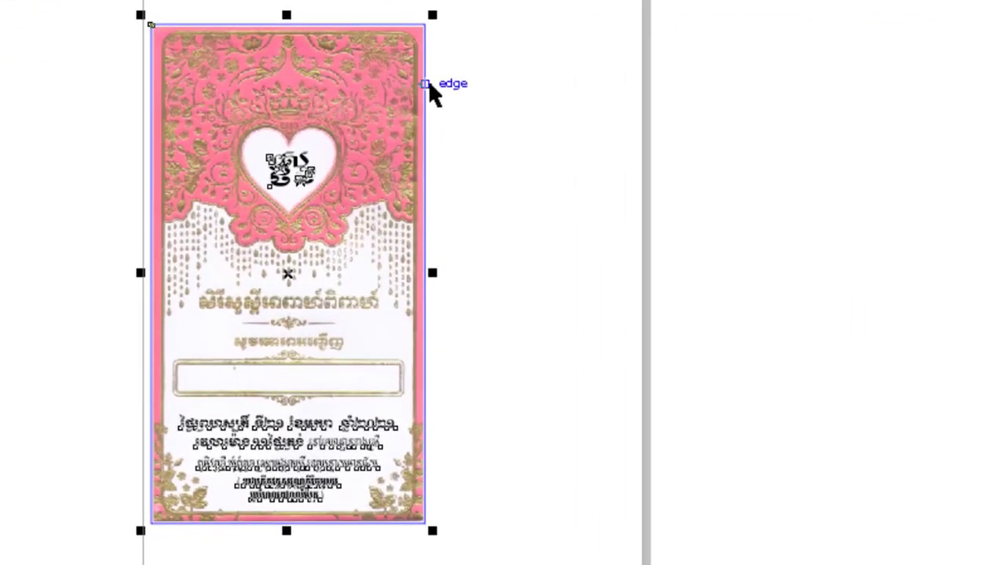
right_click(300, 96)
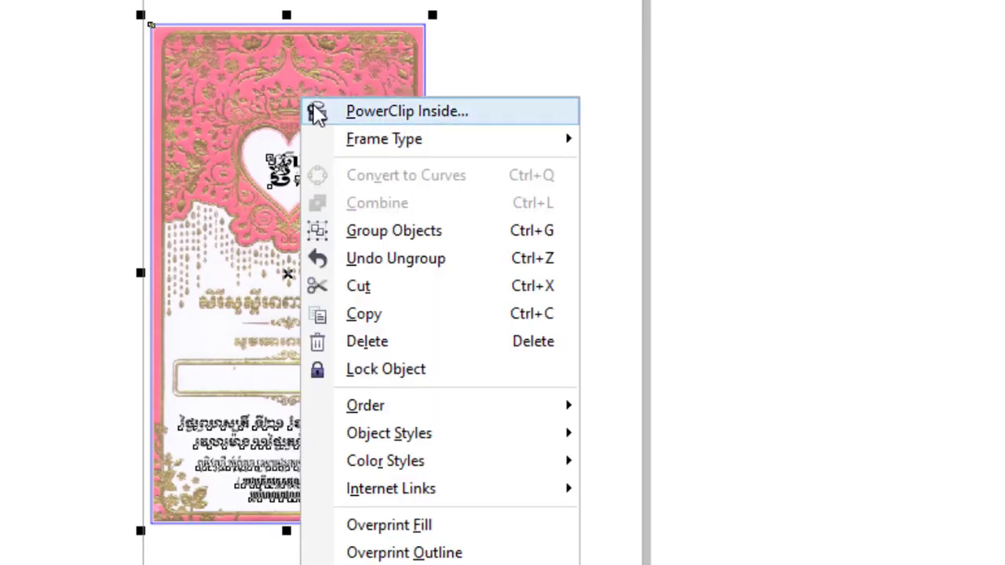
left_click(385, 230)
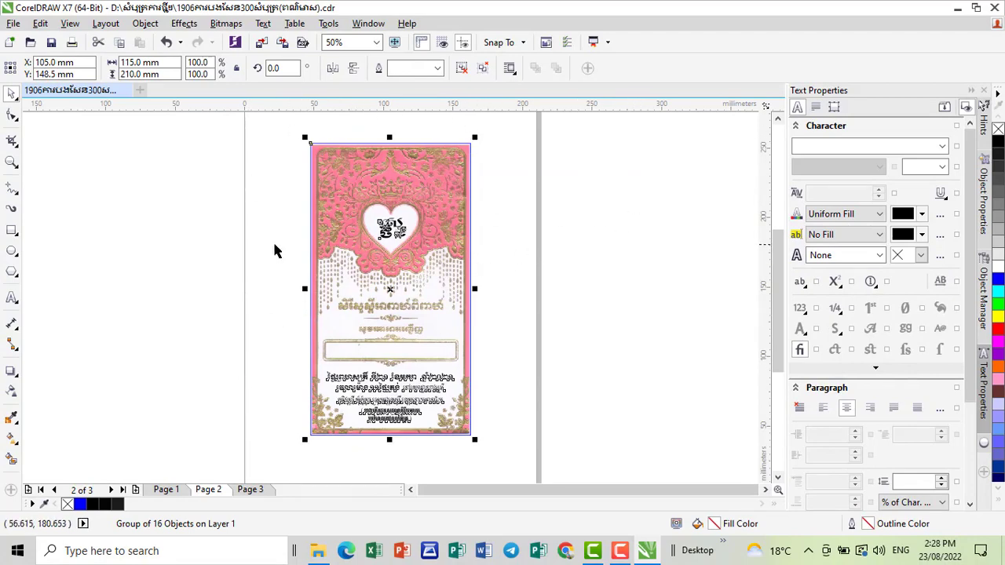
left_click(190, 231)
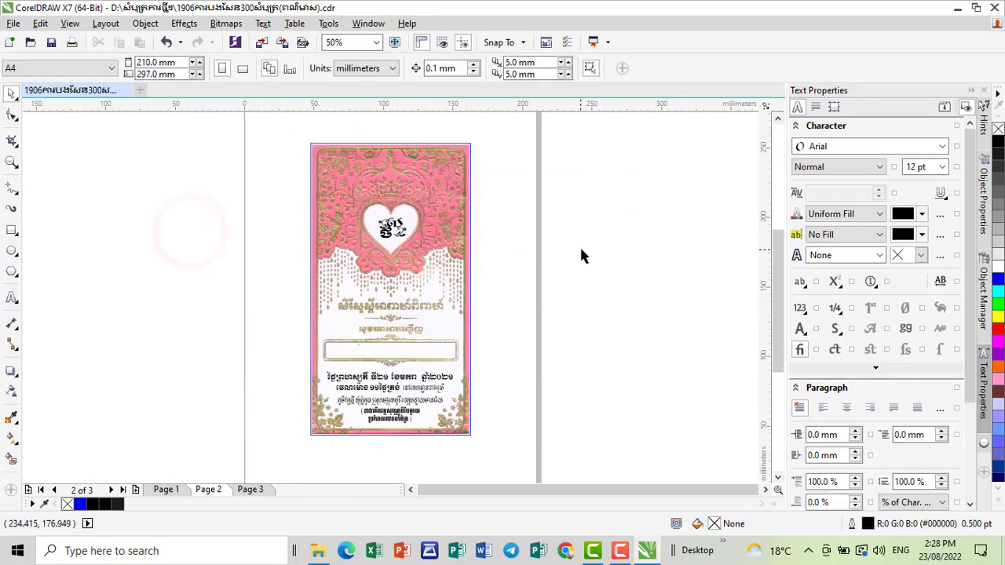
left_click(447, 230)
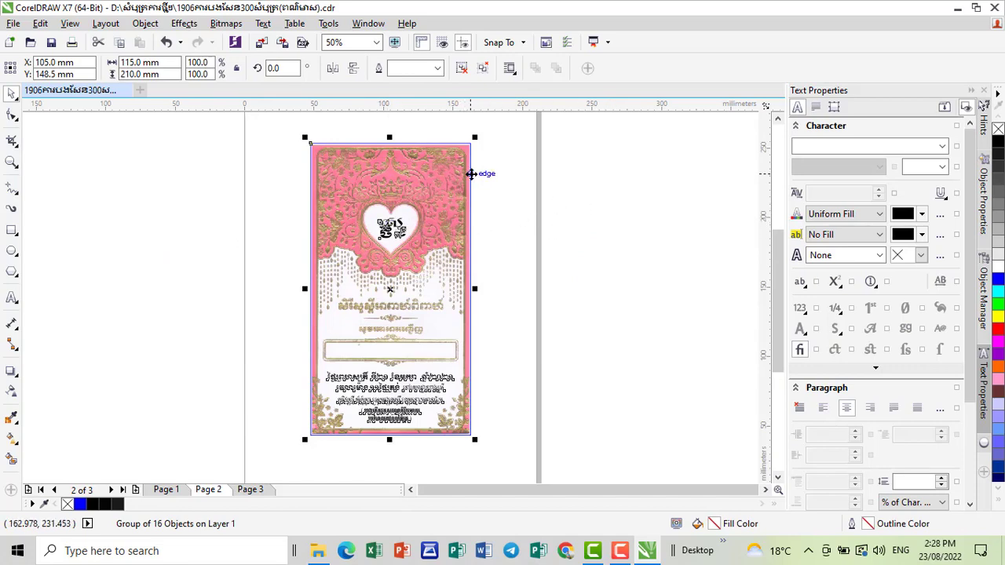
scroll(471, 170, "up", 2)
scroll(471, 171, "down", 2)
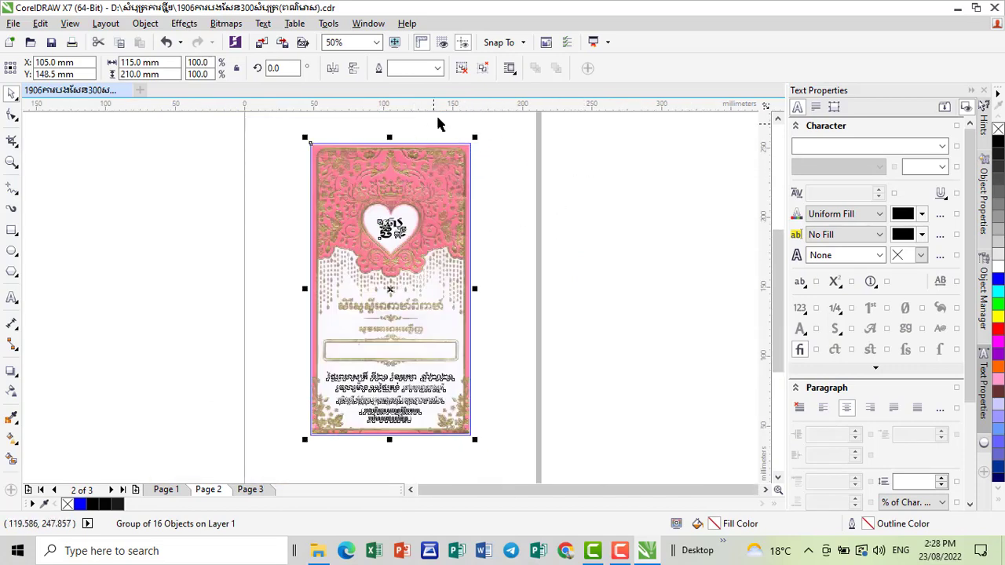
scroll(452, 124, "down", 2)
scroll(474, 123, "up", 2)
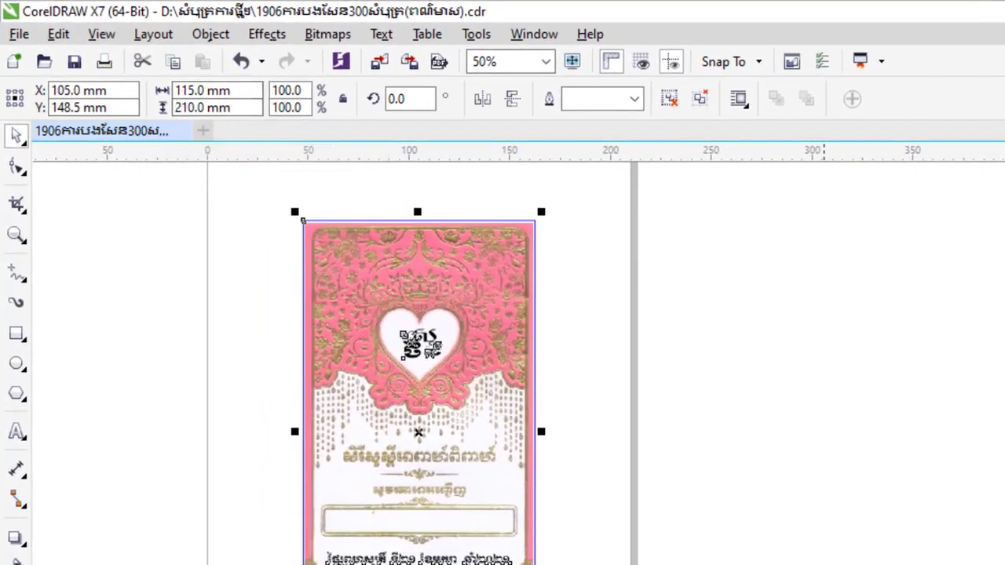
scroll(251, 464, "up", 2)
scroll(498, 480, "down", 1)
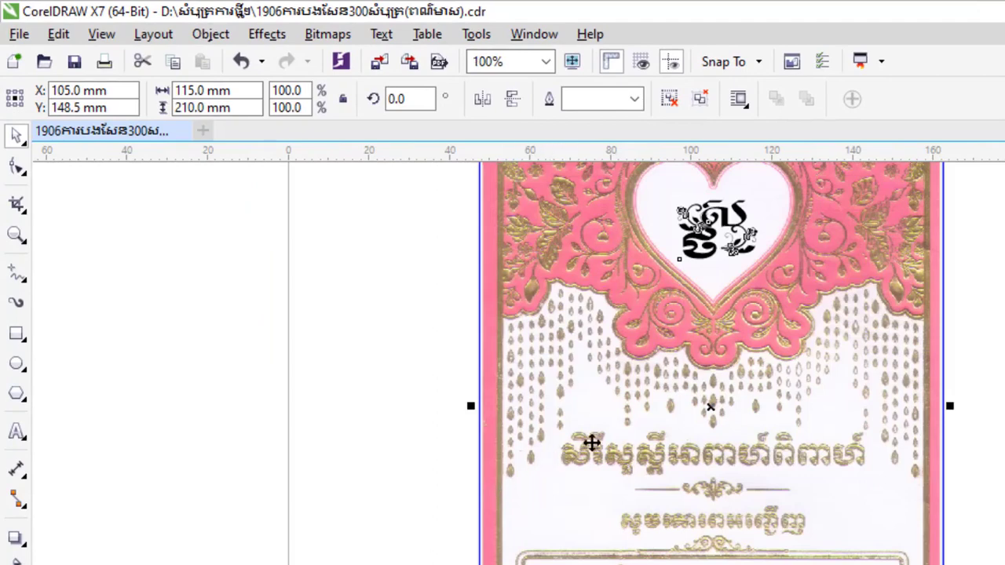
scroll(591, 444, "down", 1)
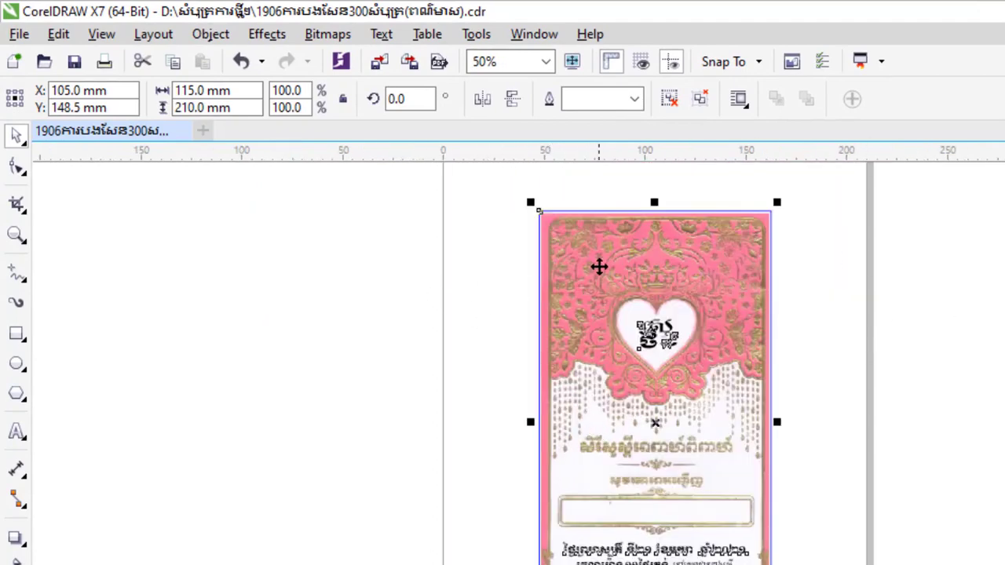
scroll(680, 294, "down", 1)
scroll(680, 294, "up", 1)
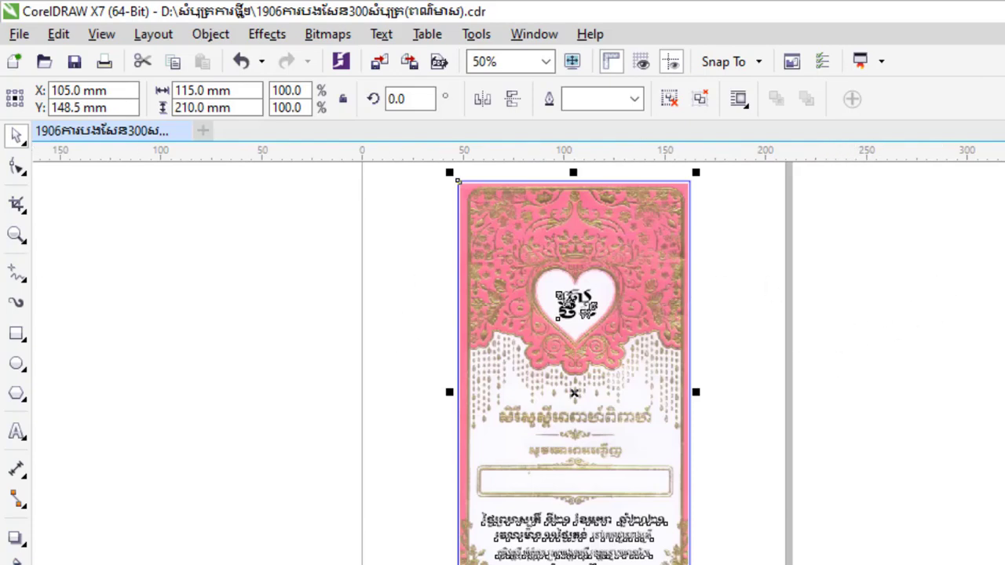
Step: Switch the document units to centimetres, then select the pink invitation card
left_click(843, 295)
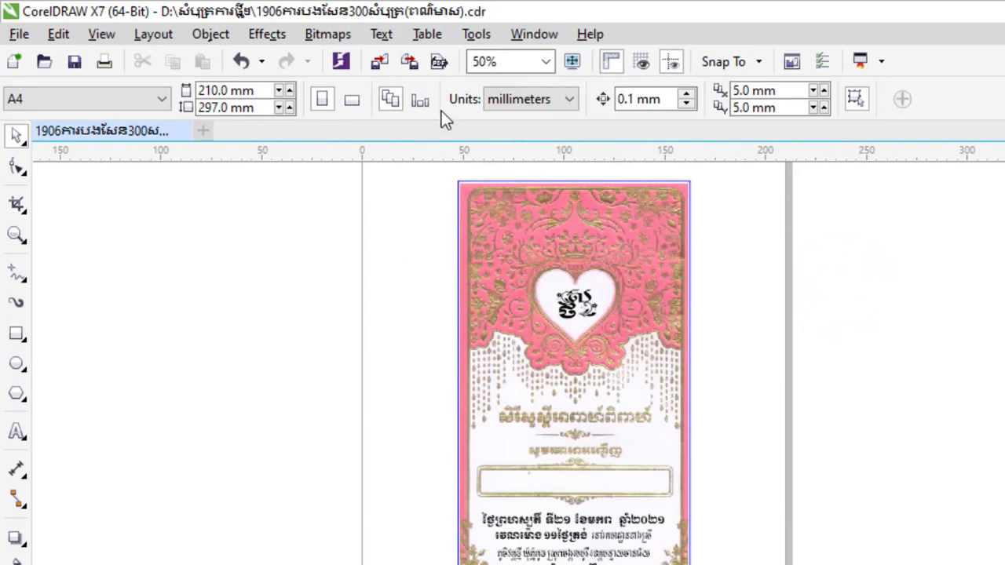
left_click(569, 102)
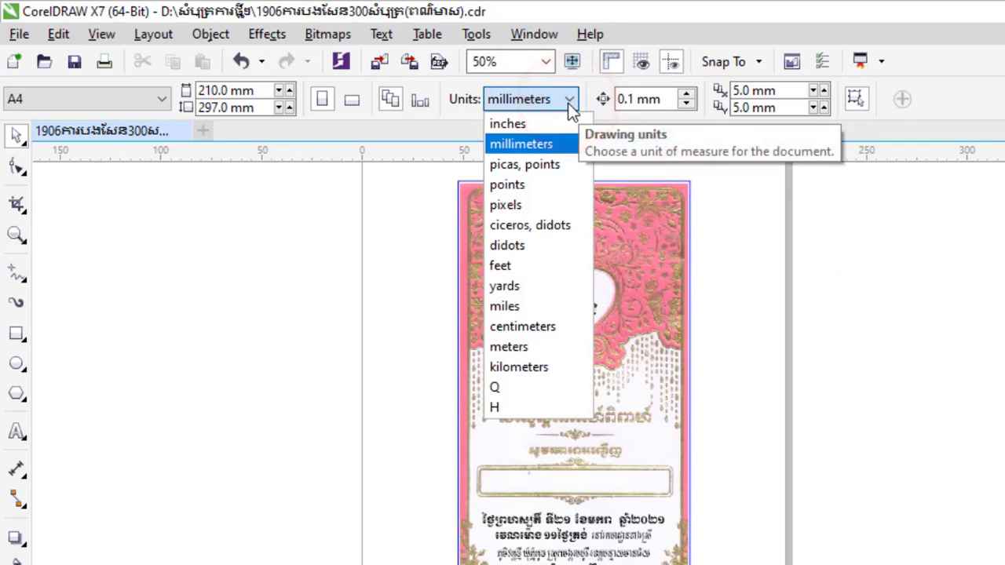
left_click(538, 330)
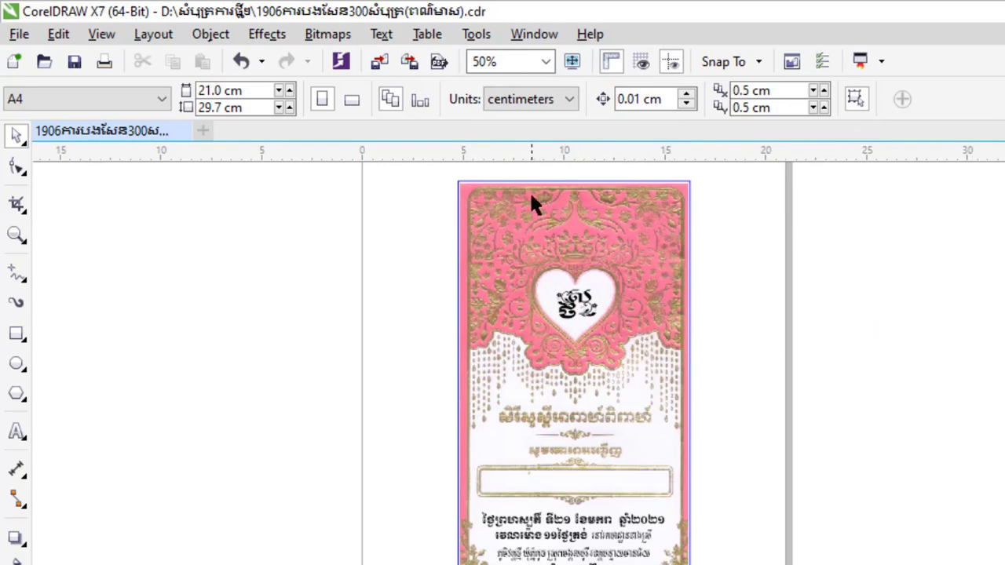
left_click(569, 275)
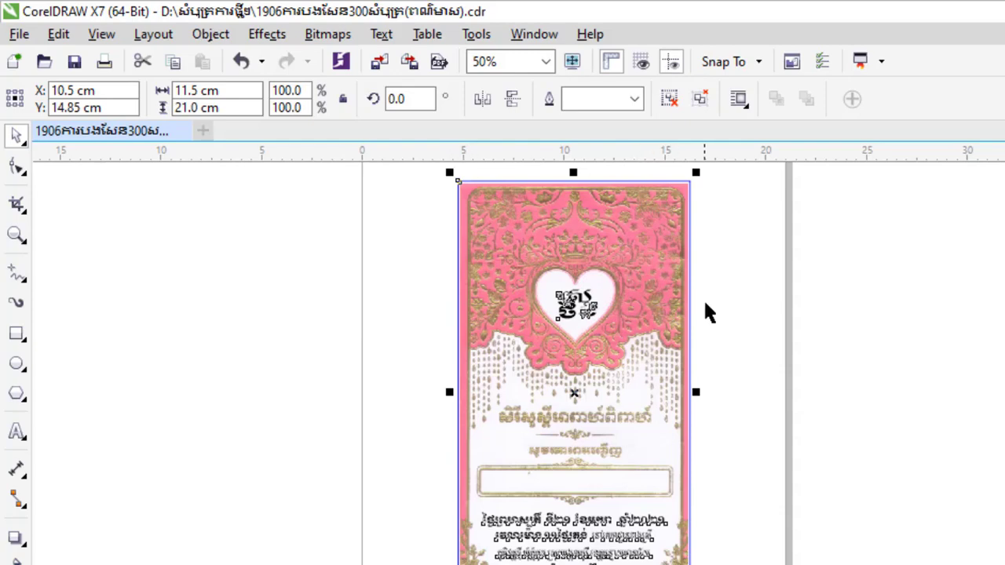
scroll(703, 298, "down", 1)
scroll(676, 255, "up", 1)
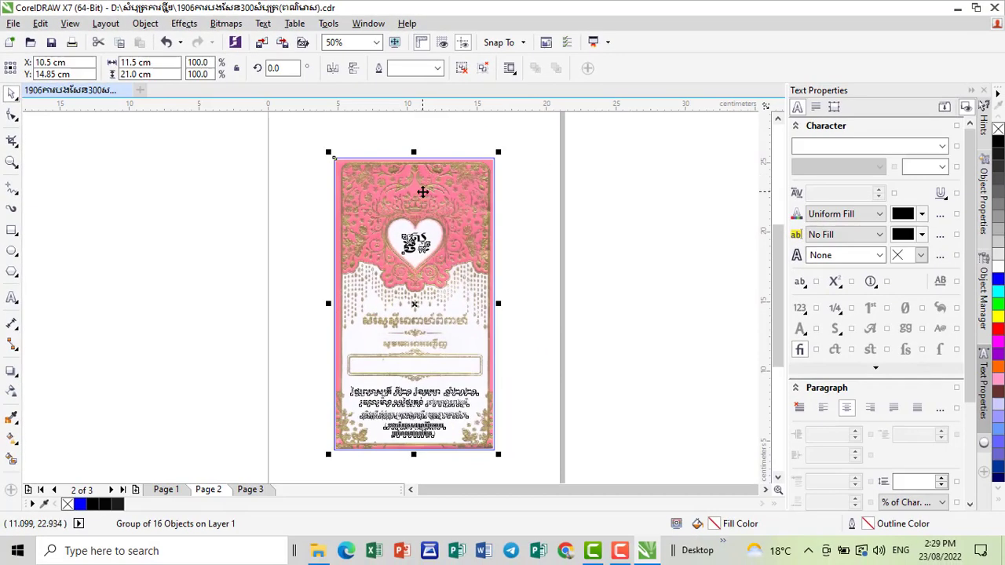
left_click(651, 198)
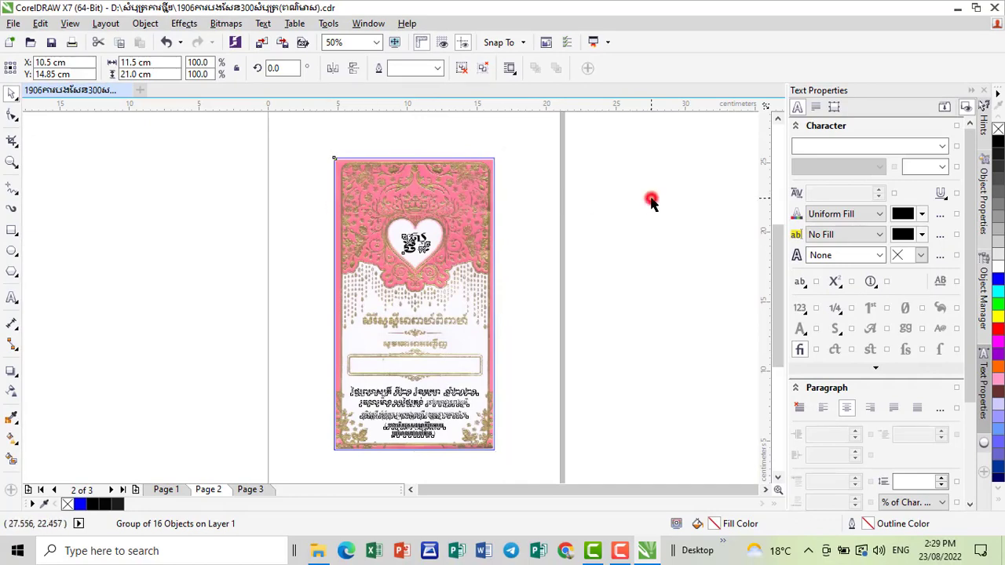
left_click(438, 199)
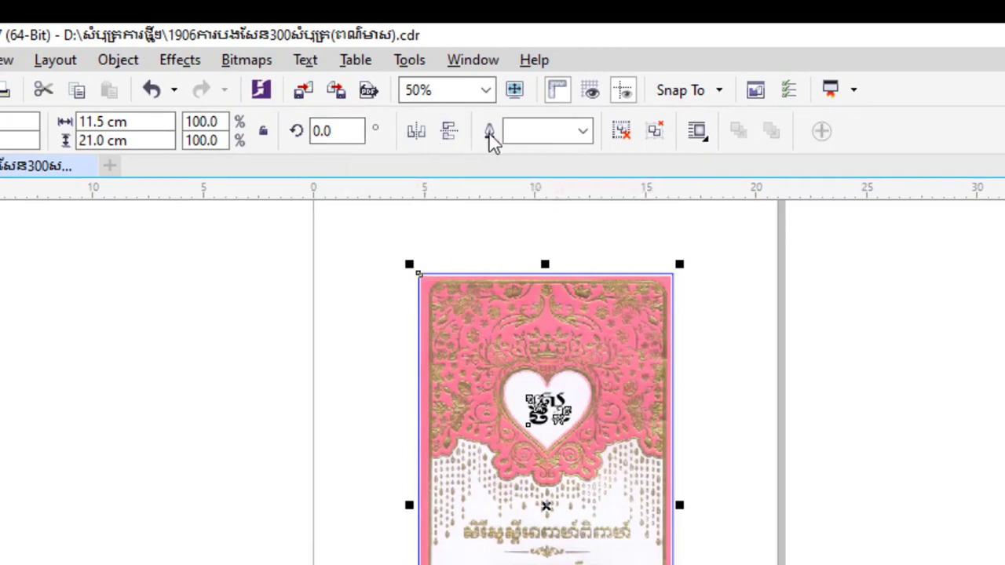
left_click(448, 132)
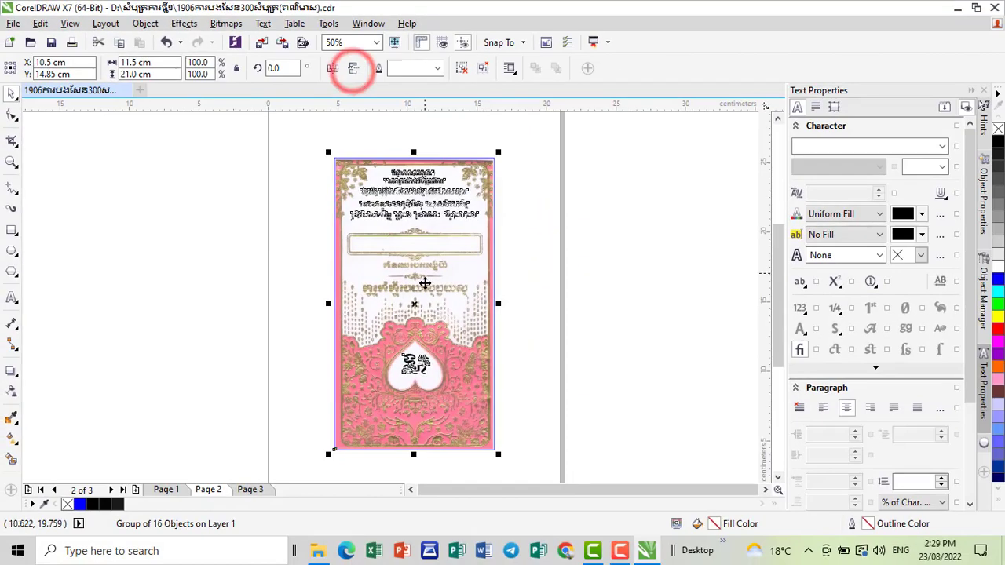
scroll(422, 373, "up", 2)
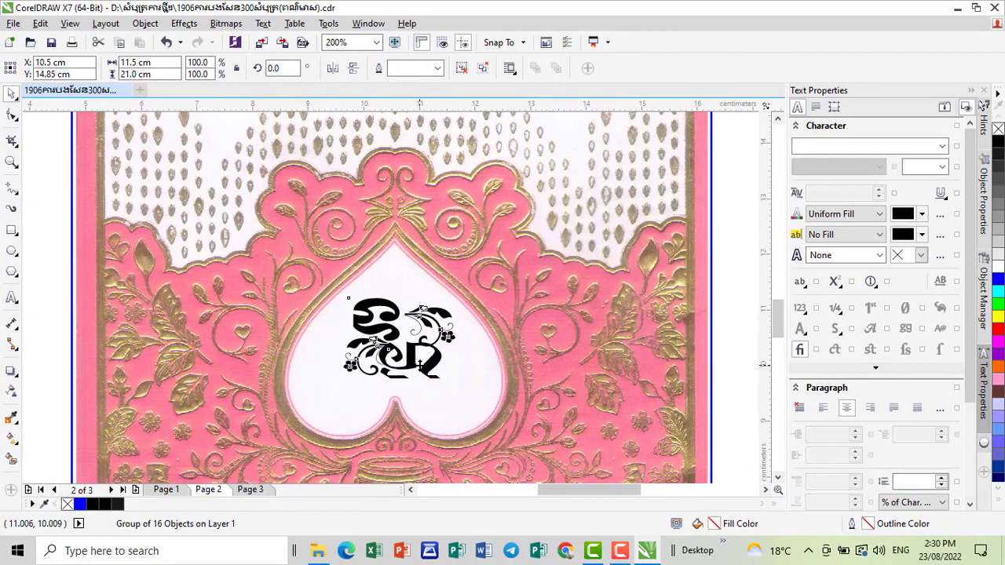
scroll(431, 241, "down", 2)
scroll(432, 124, "up", 2)
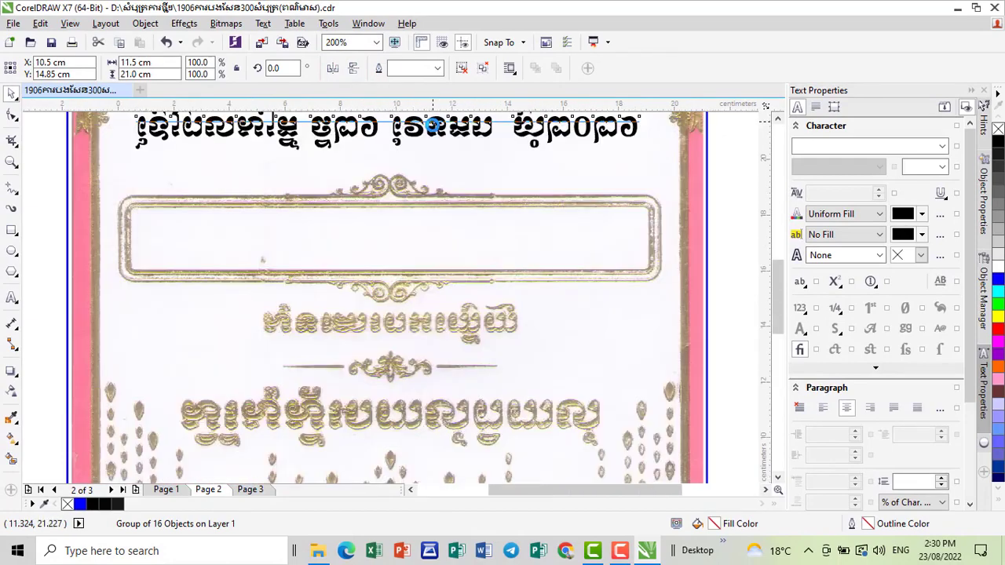
scroll(433, 124, "down", 2)
left_click(778, 336)
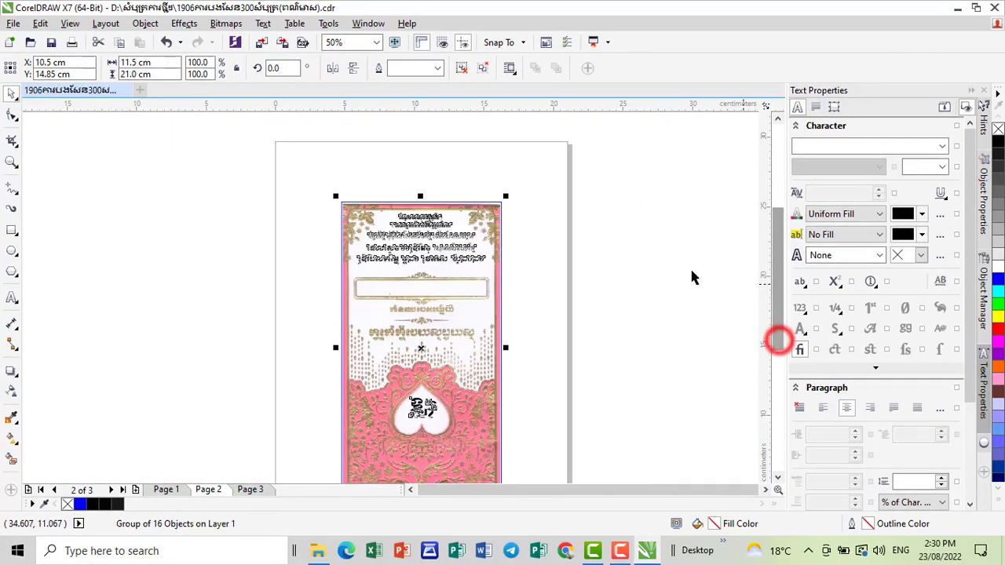
scroll(302, 138, "up", 2)
scroll(521, 330, "down", 1)
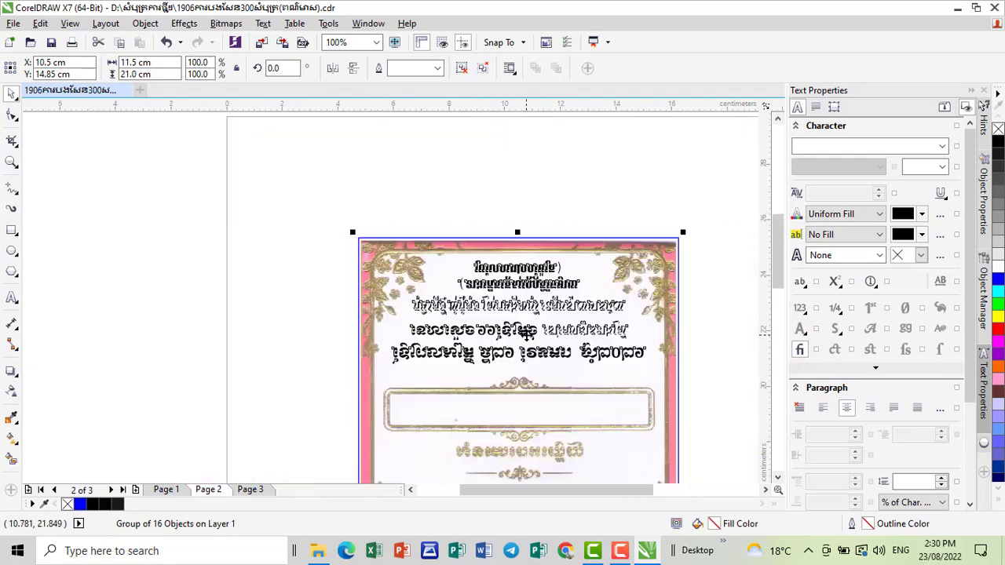
scroll(506, 312, "down", 1)
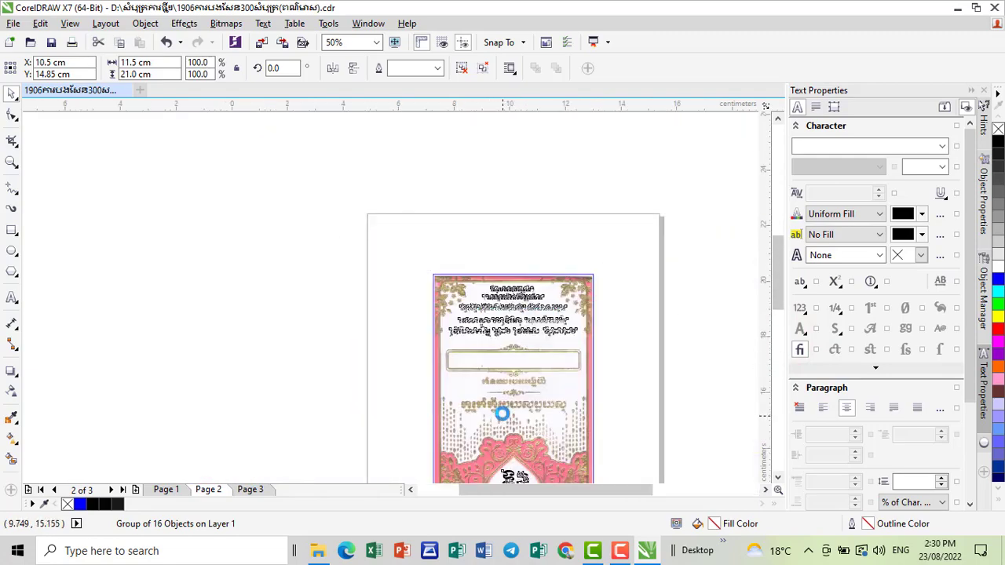
scroll(502, 409, "up", 1)
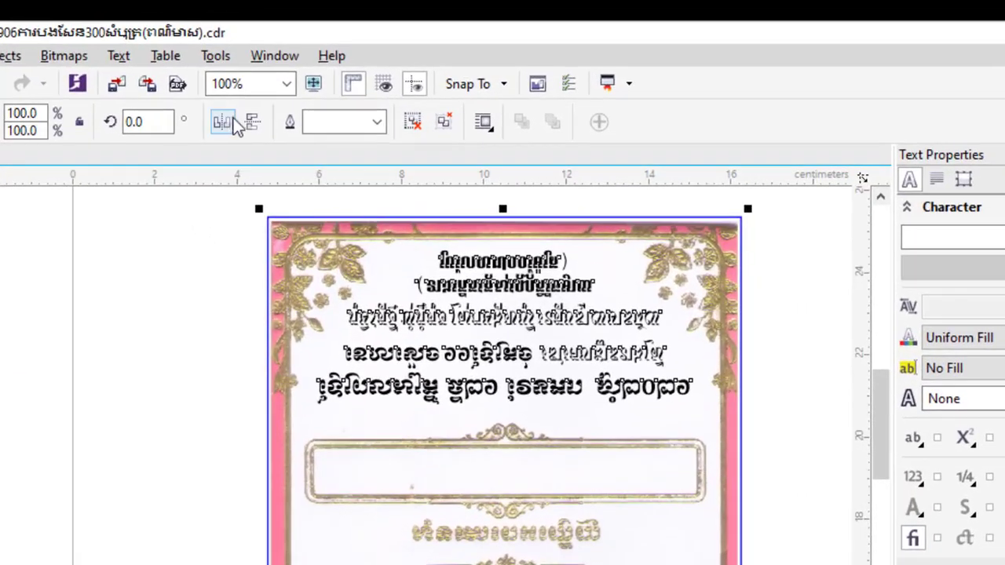
left_click(233, 124)
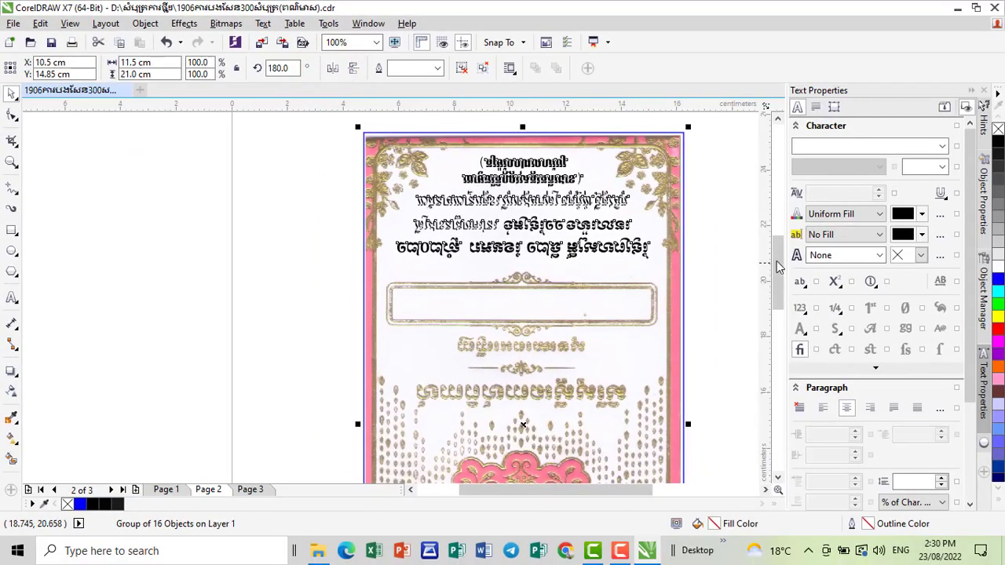
mouse_move(777, 267)
left_mouse_down()
mouse_move(776, 329)
mouse_move(770, 271)
left_mouse_up()
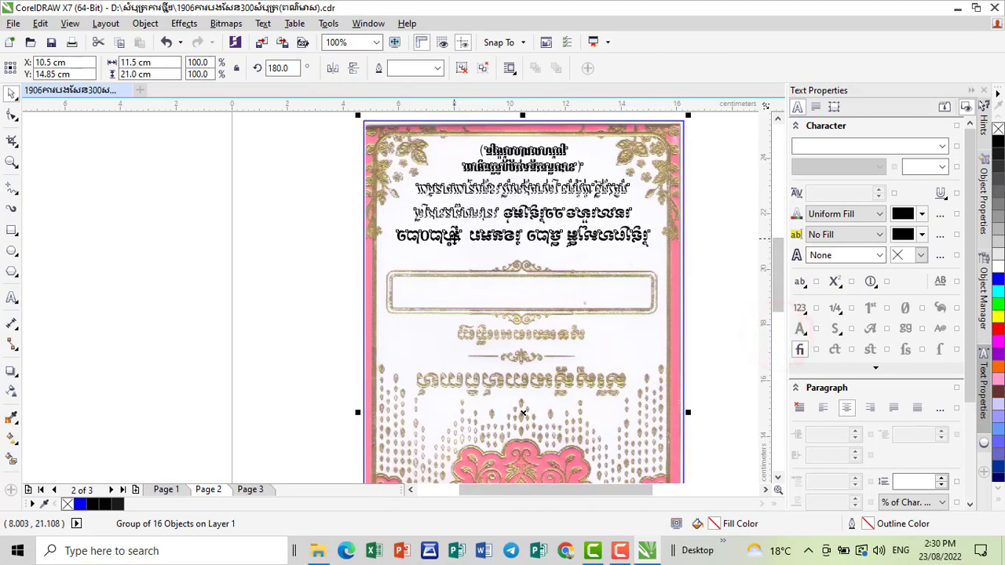
scroll(518, 229, "down", 2)
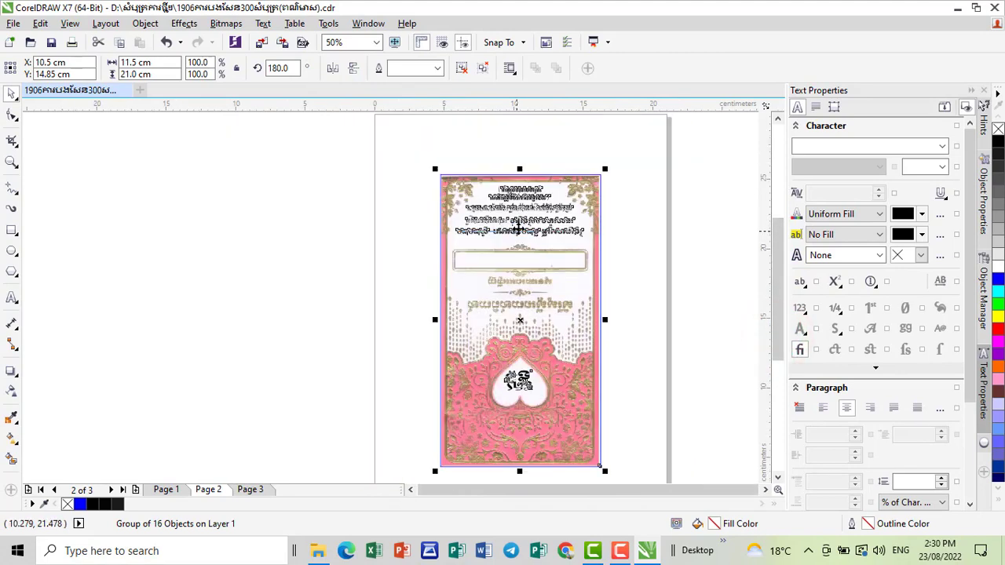
left_click(719, 216)
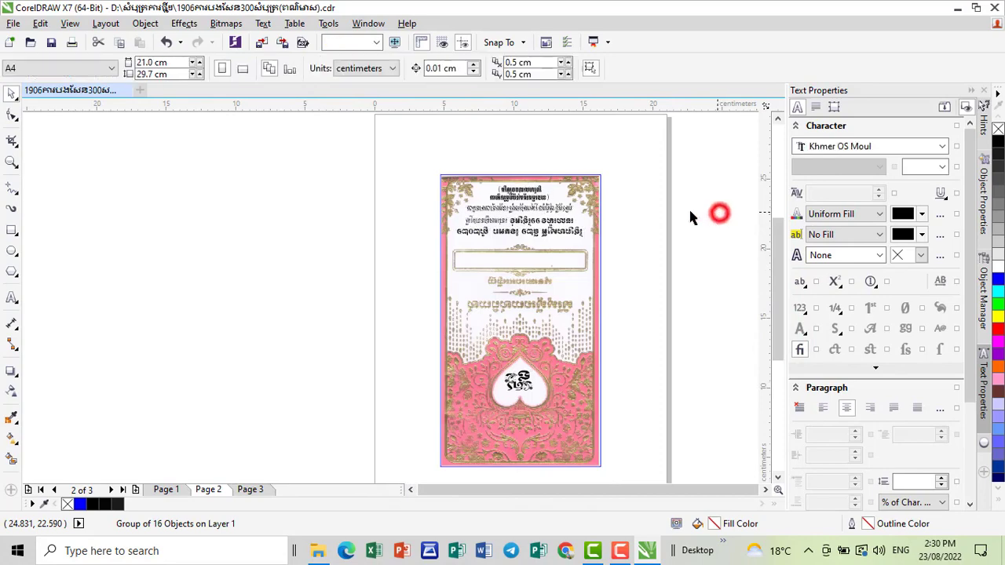
left_click(534, 259)
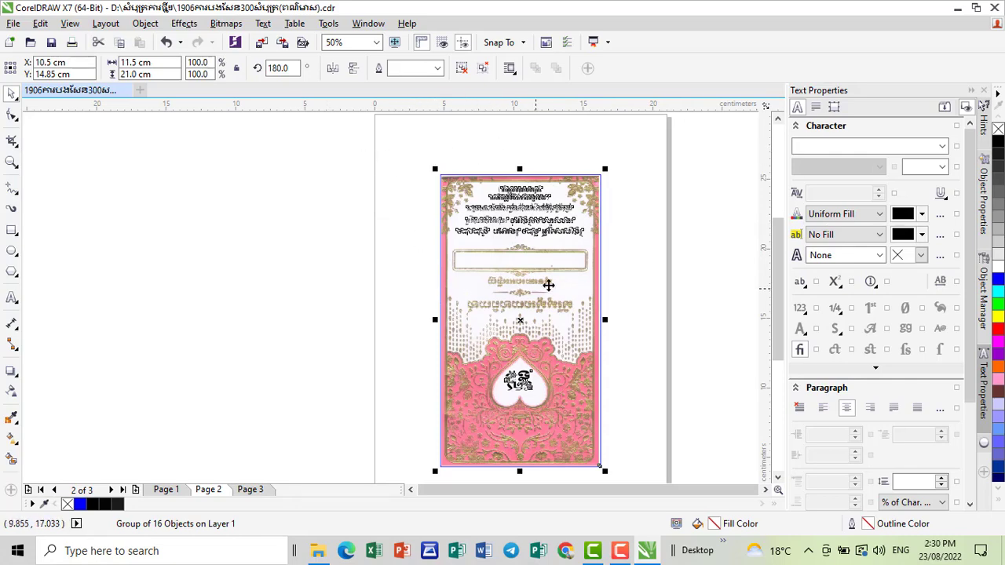
left_click(326, 216)
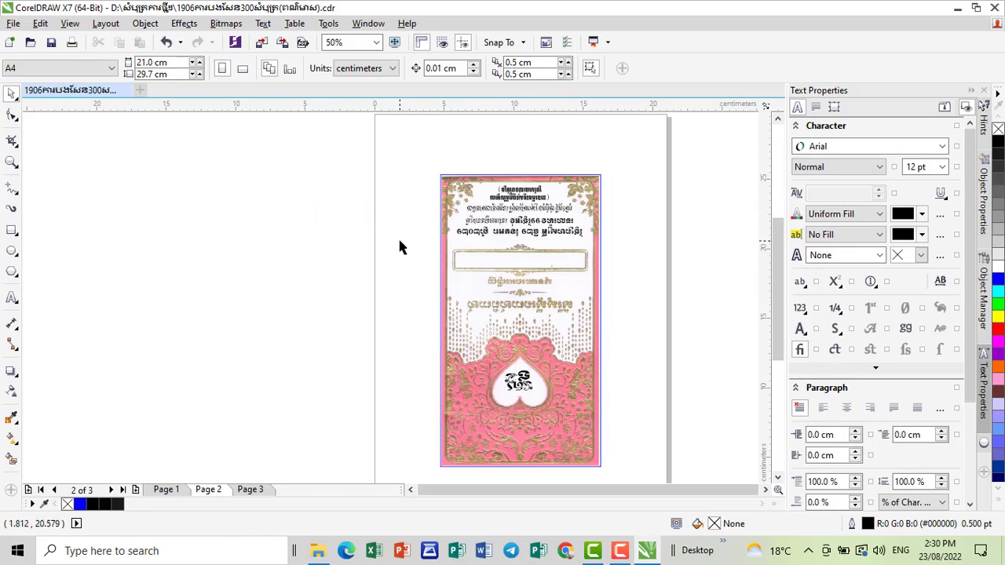
left_click(455, 251)
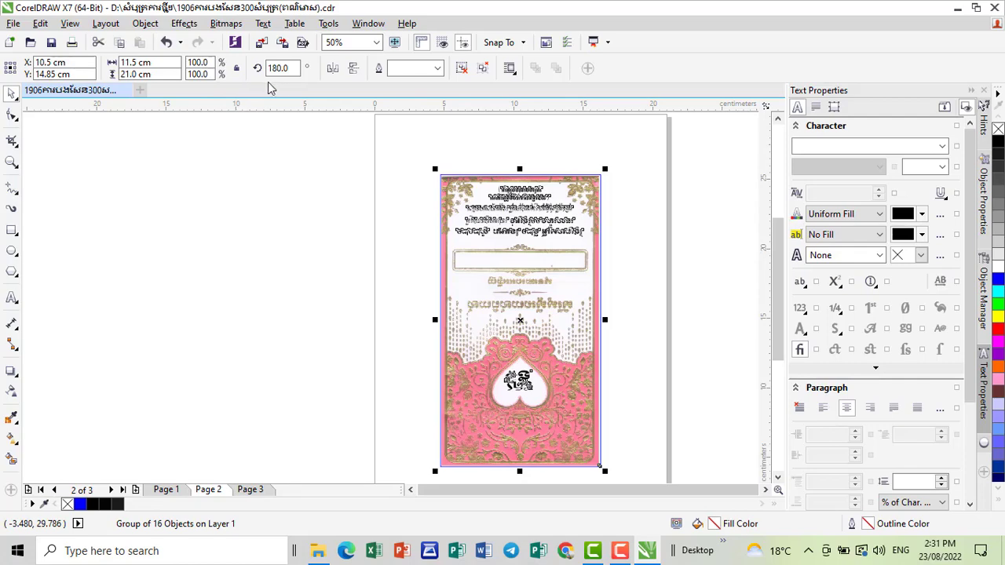
left_click(337, 216)
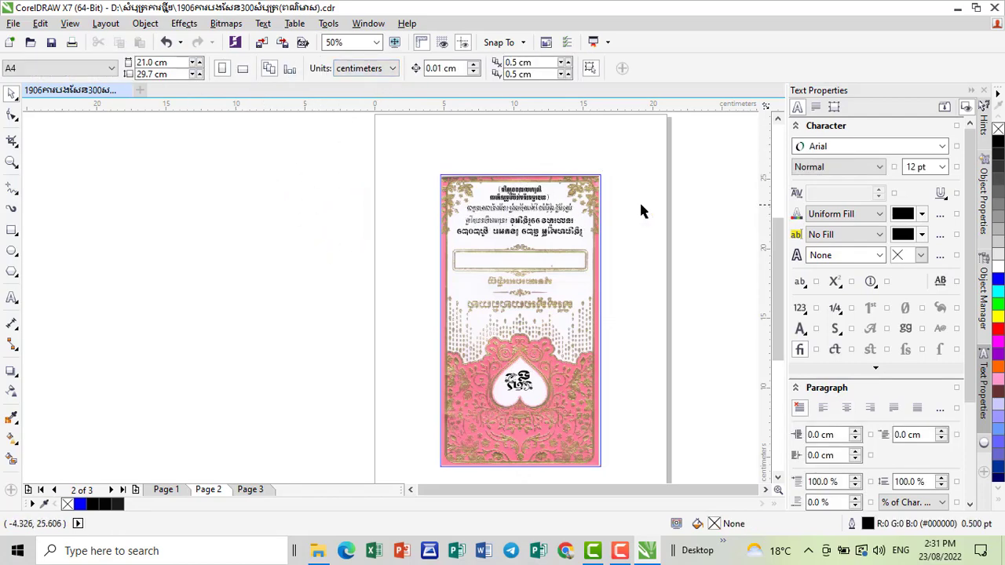
Step: Set the document units to millimetres
left_click(284, 200)
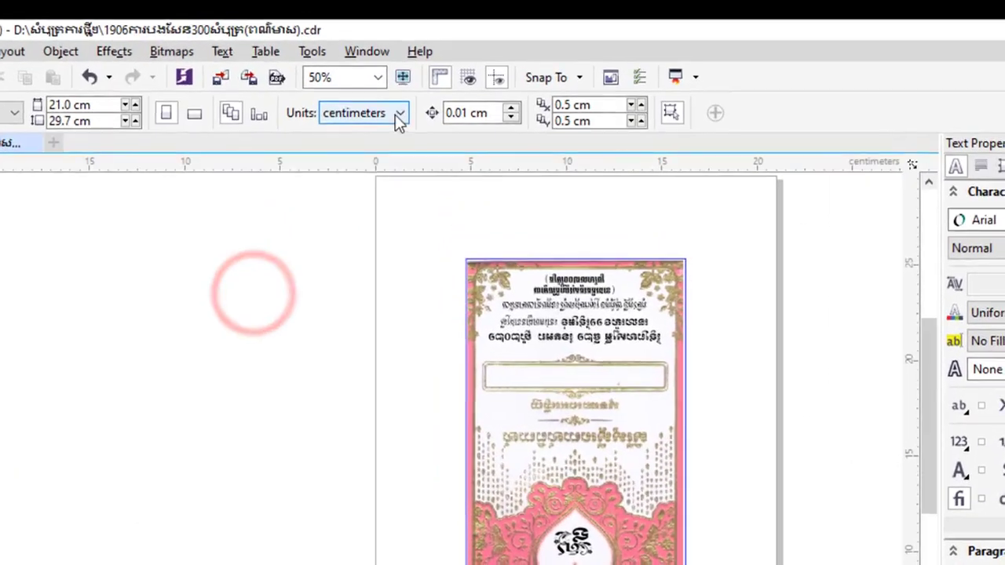
left_click(395, 83)
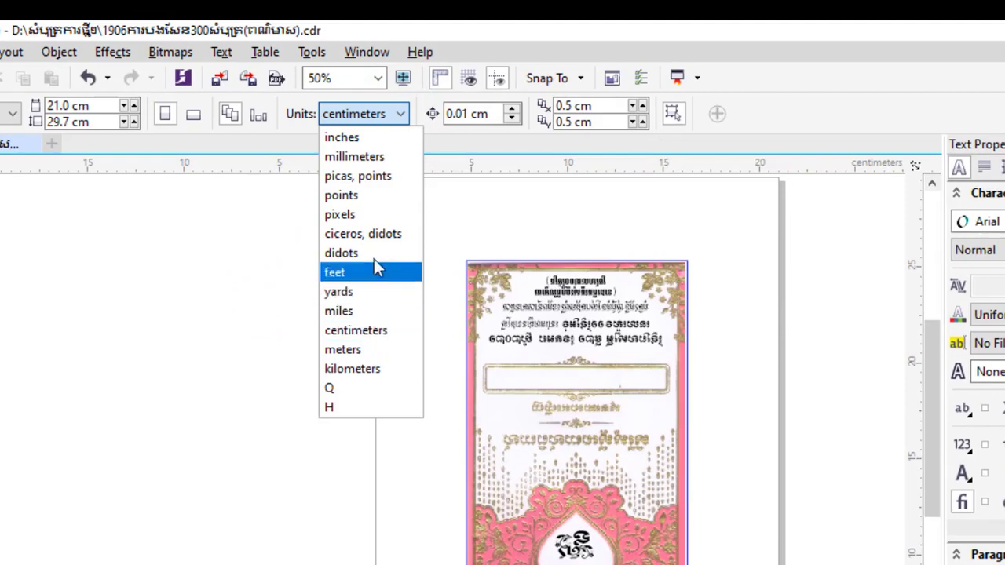
left_click(380, 160)
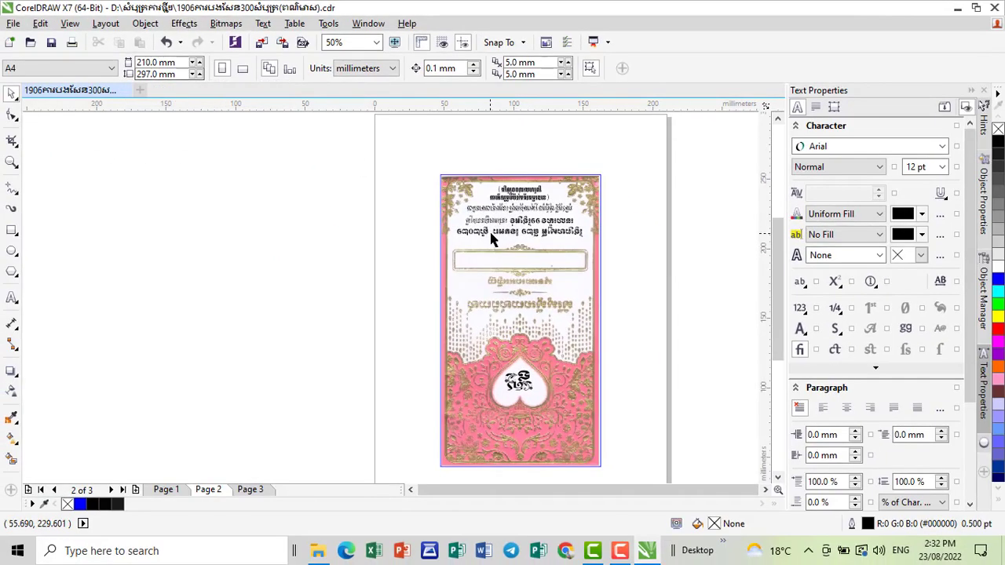
Step: Resize the page to a custom 115 × 210 mm
left_click(173, 62)
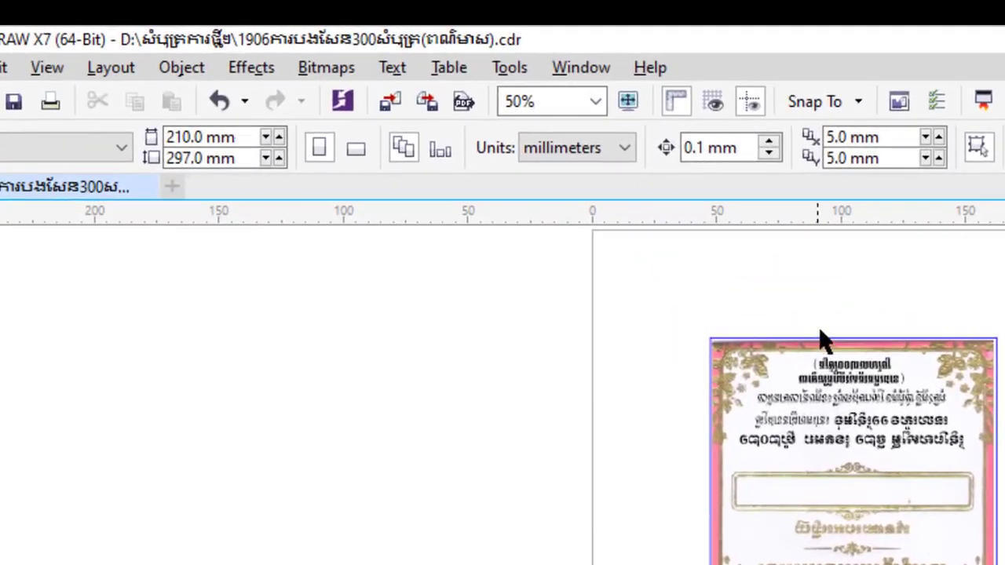
left_click(243, 136)
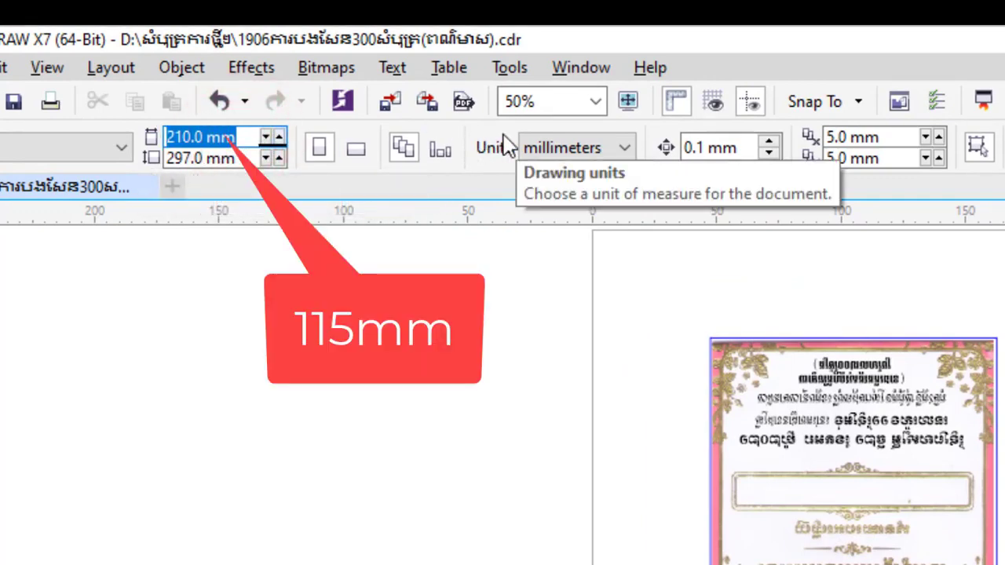
type("115")
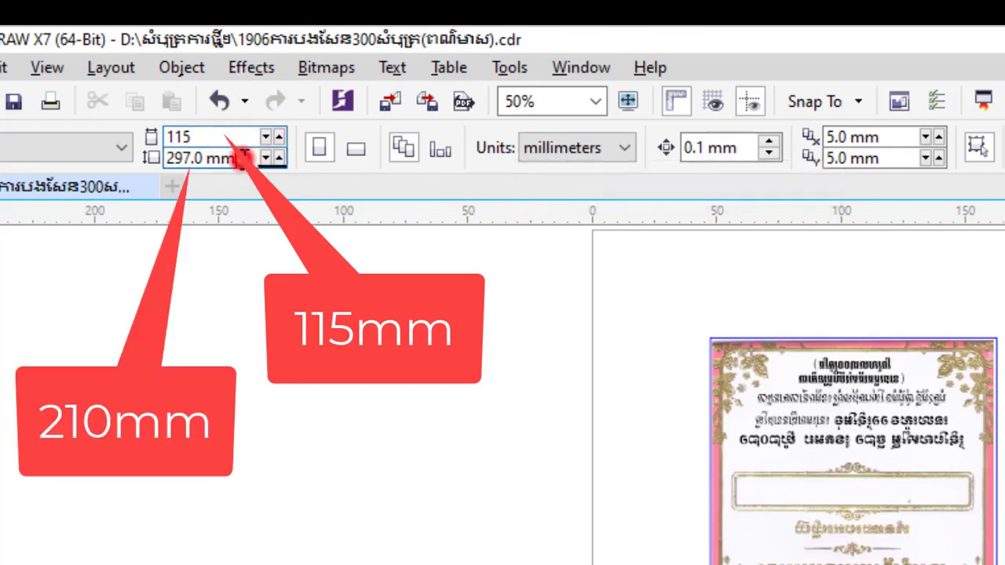
left_click_drag(245, 156, 176, 157)
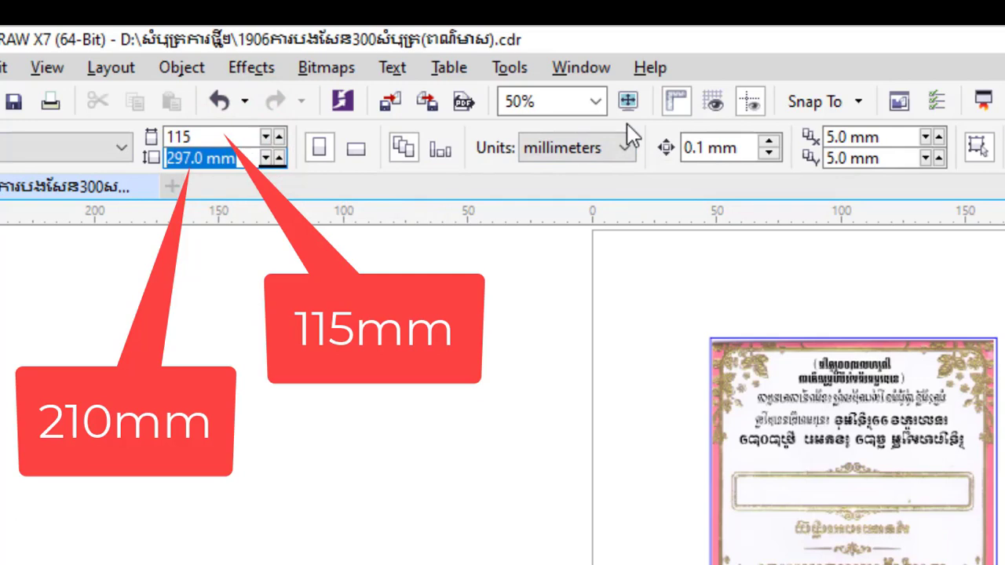
type("210")
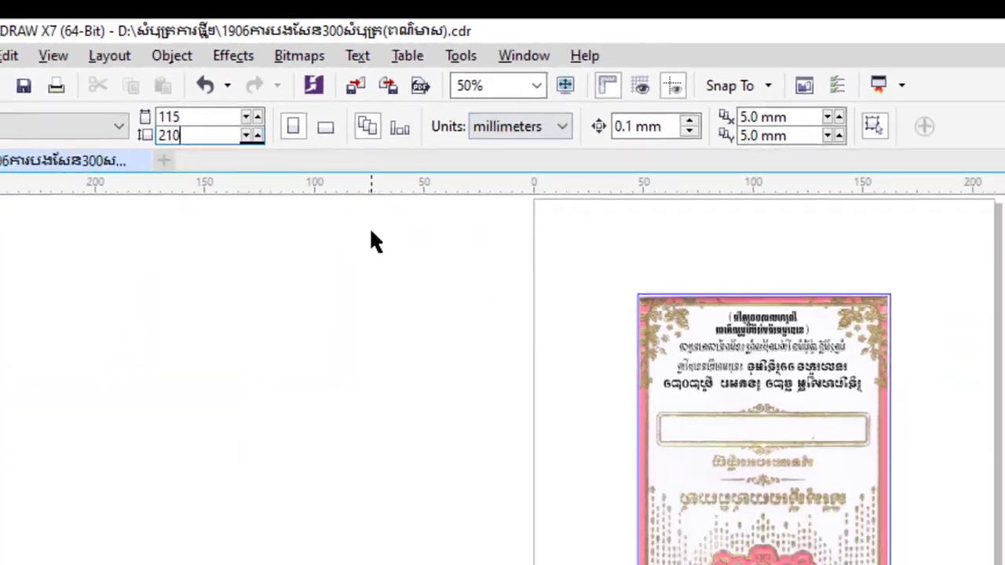
left_click(271, 135)
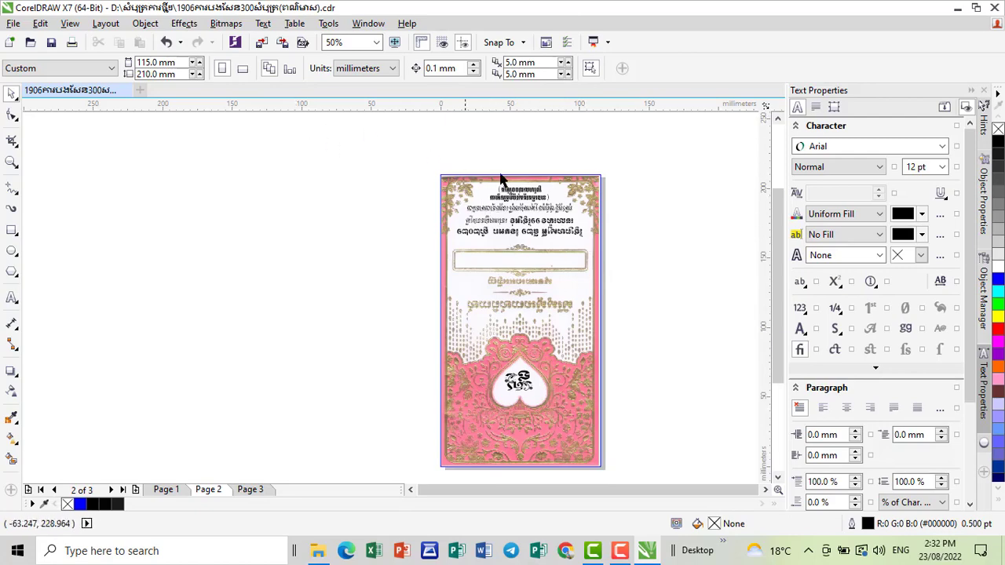
Step: Ungroup all the card's objects and select the blank 115 × 210 mm rectangle
left_click(633, 203)
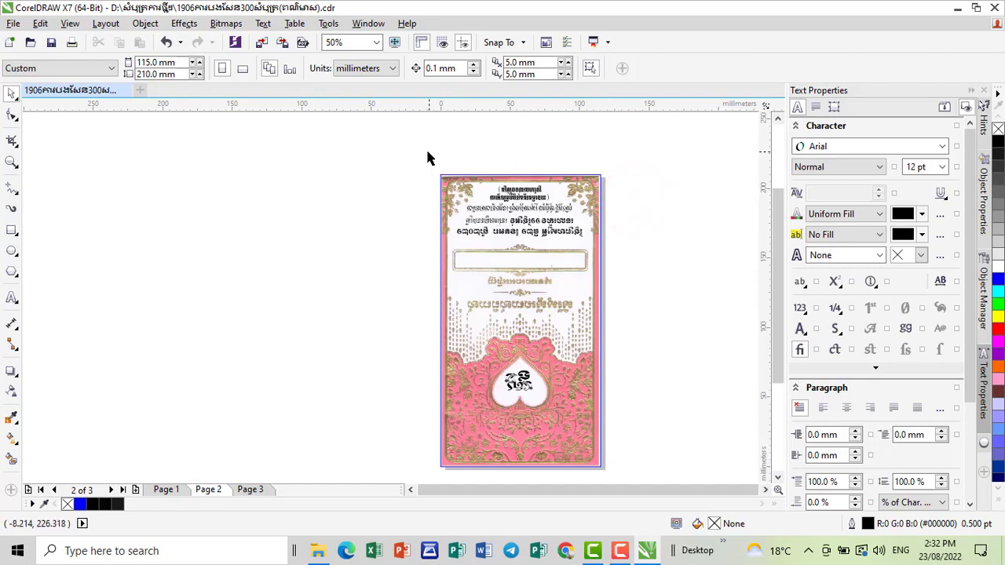
left_click_drag(422, 157, 623, 477)
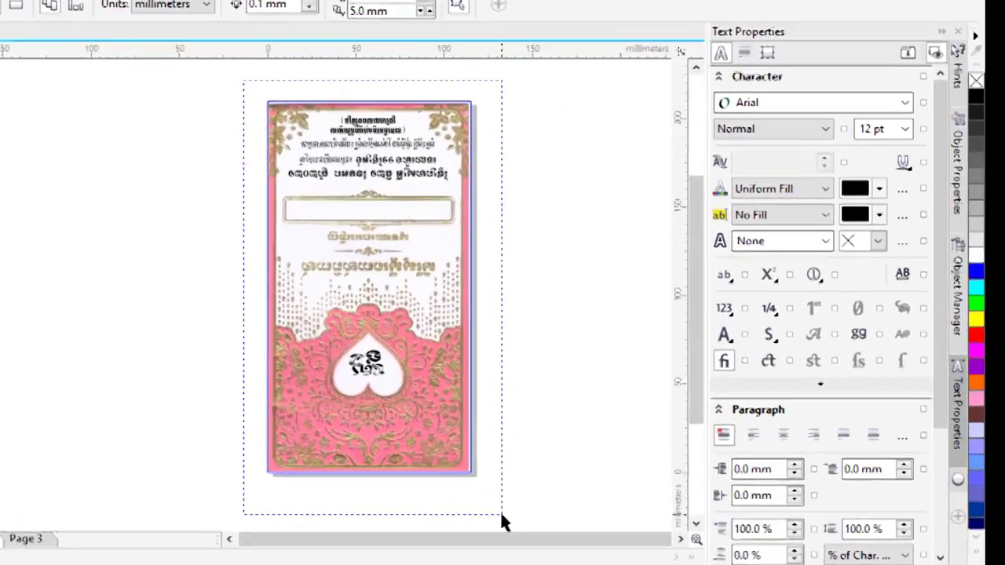
left_click_drag(502, 519, 504, 521)
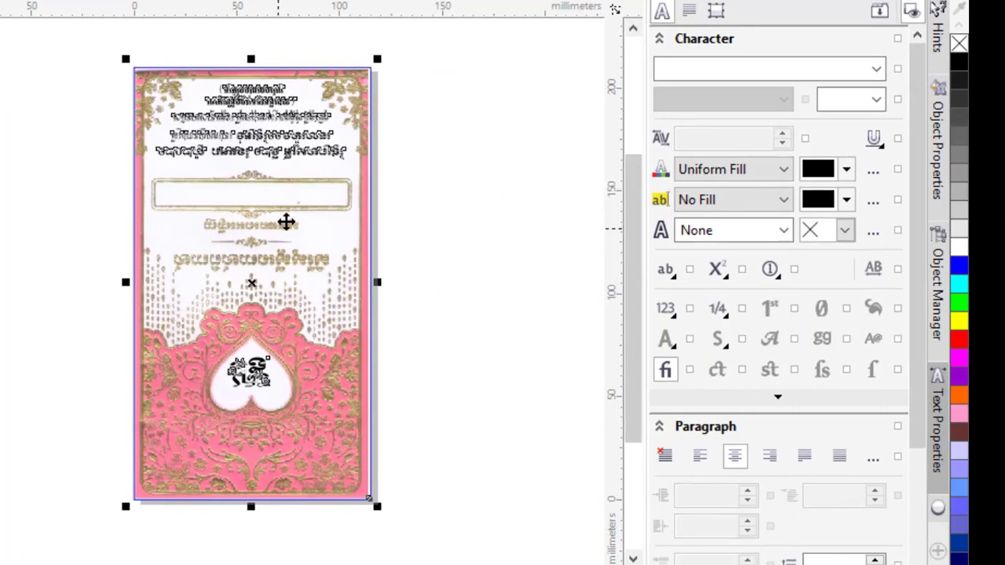
right_click(288, 219)
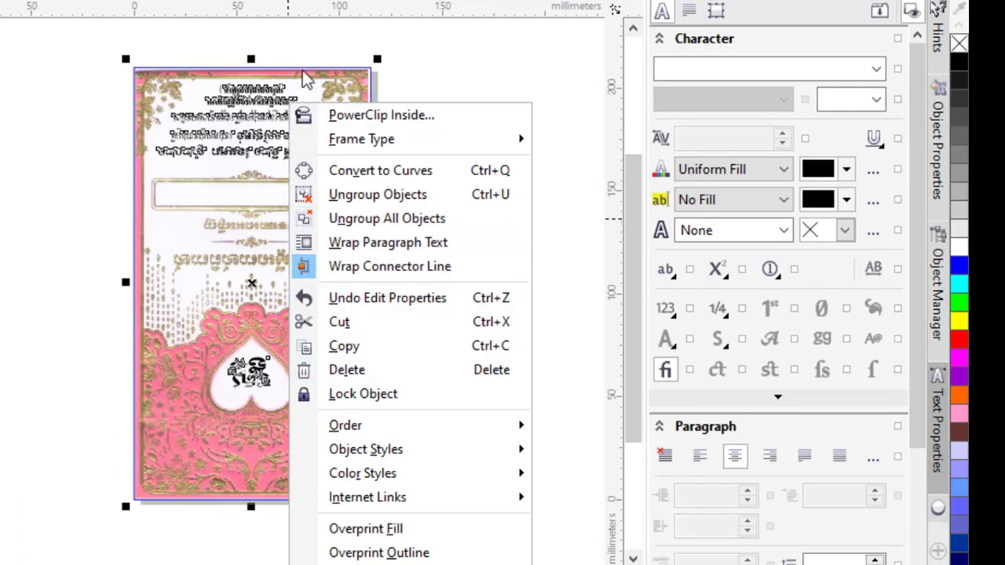
right_click(180, 224)
left_click(269, 218)
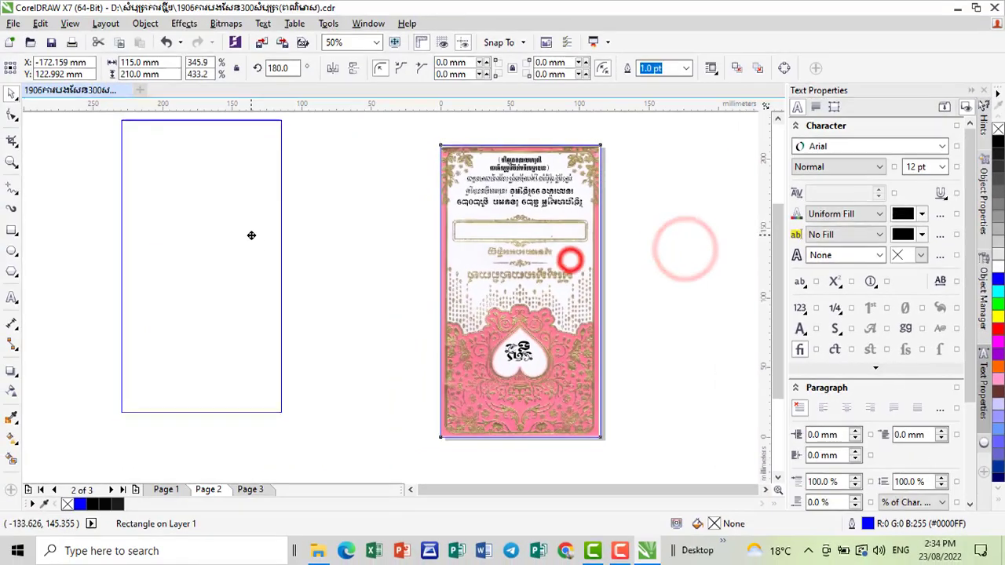
left_click(251, 233)
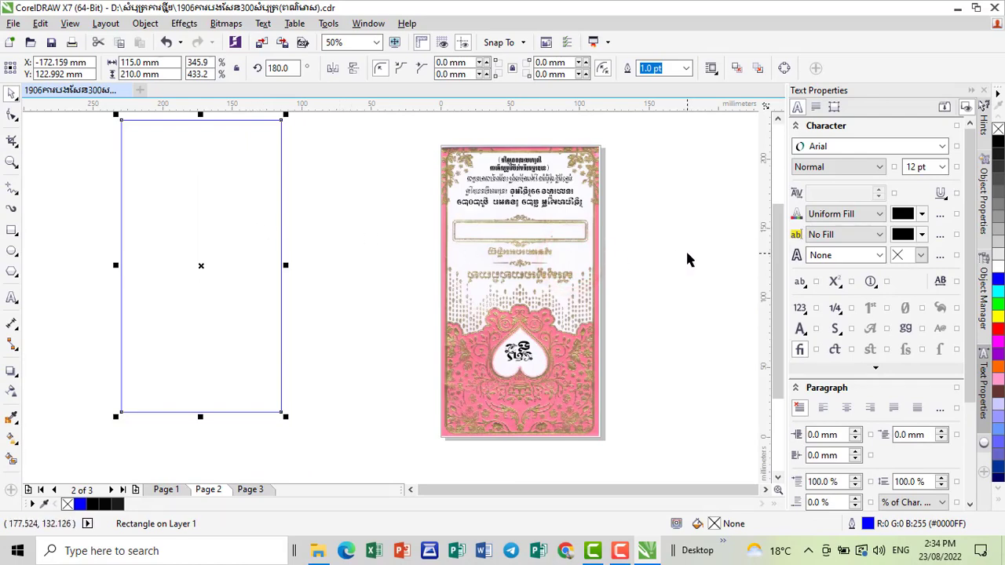
Step: Drag the pink background image off-page and select the remaining Khmer text and emblem
left_click_drag(581, 266, 361, 234)
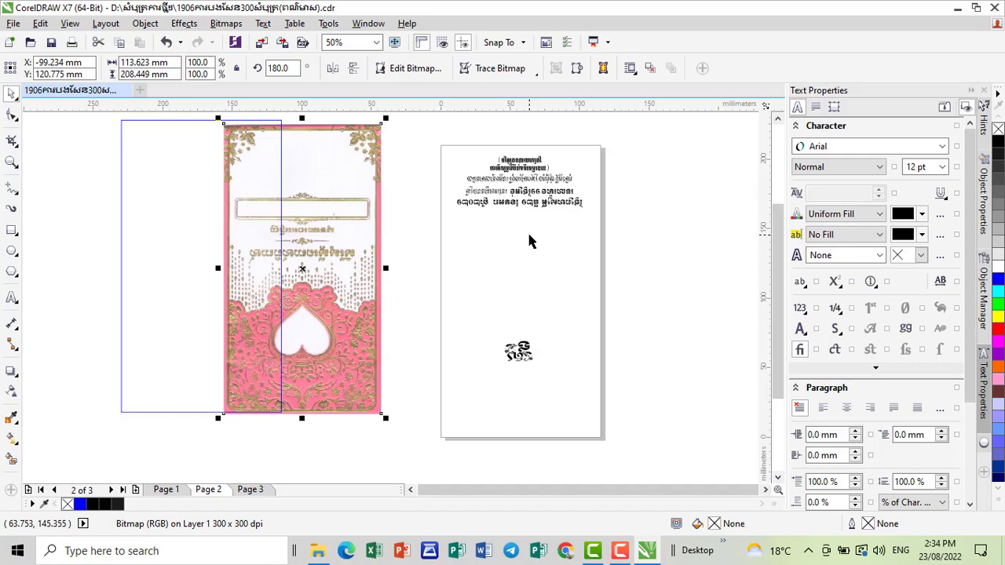
left_click(538, 201)
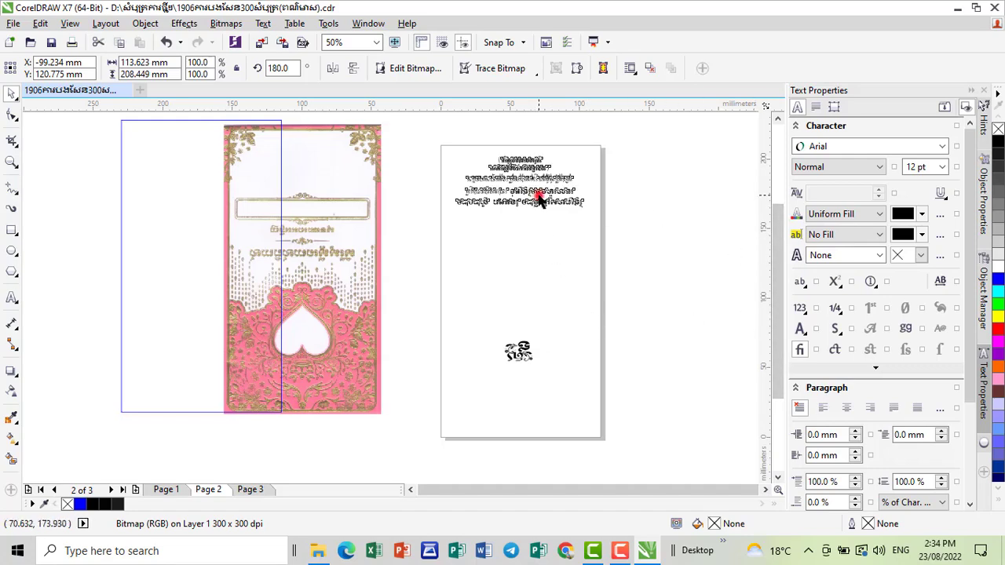
mouse_move(419, 131)
left_mouse_down()
mouse_move(663, 409)
mouse_move(652, 408)
left_mouse_up()
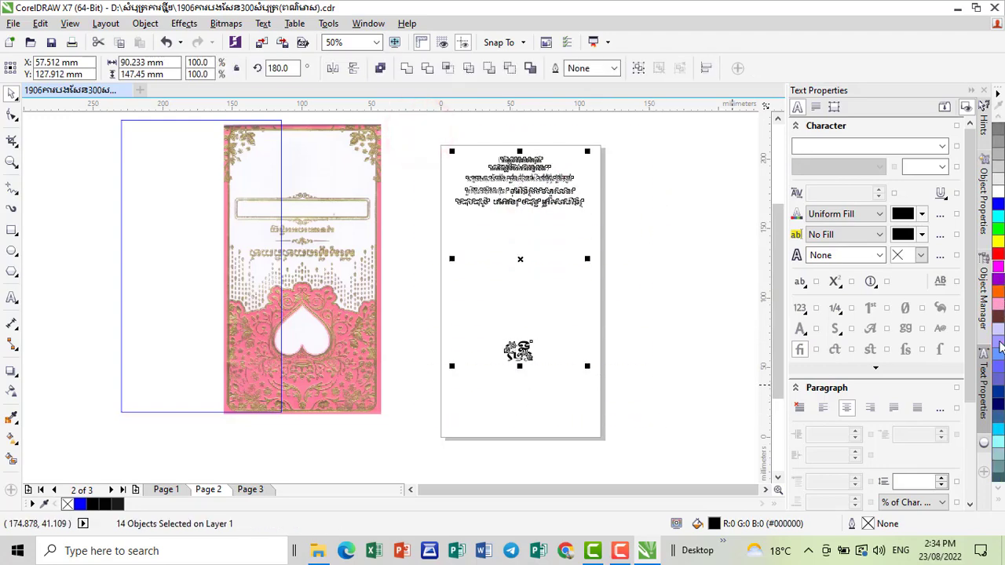
scroll(999, 369, "down", 2)
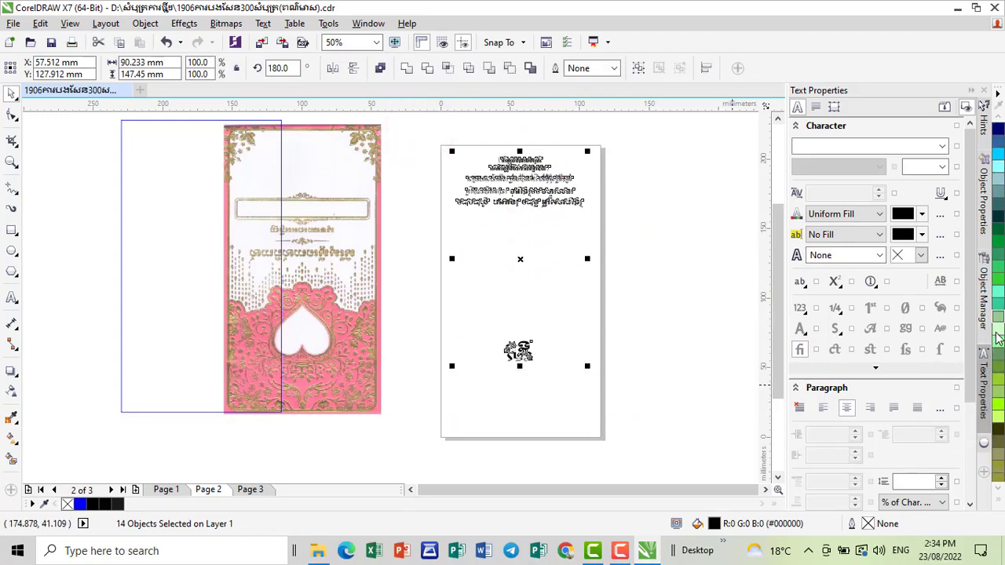
scroll(999, 361, "down", 2)
scroll(999, 355, "down", 2)
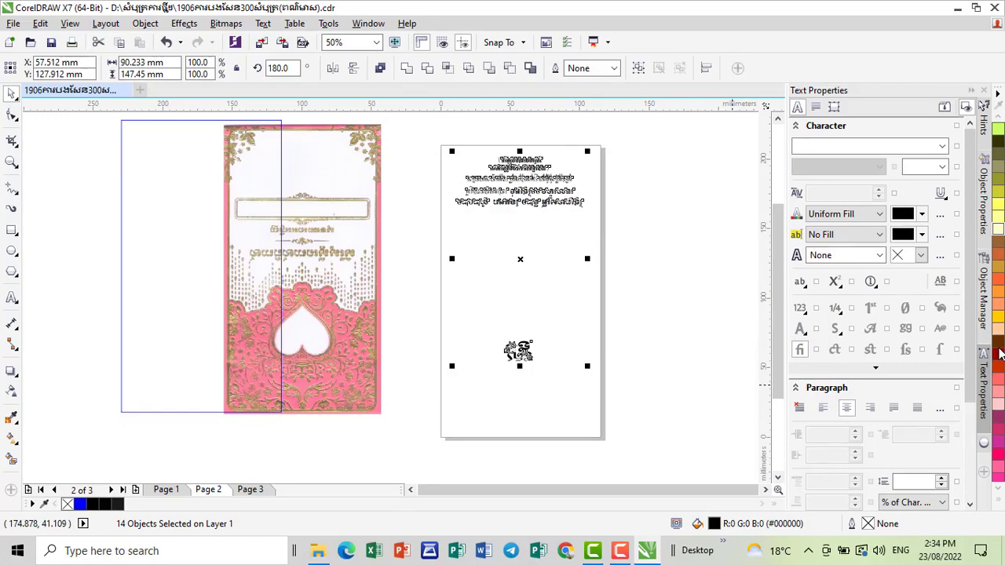
Step: Apply the Gold palette swatch to the Khmer text and emblem, then inspect the result
left_click(997, 270)
left_click(617, 287)
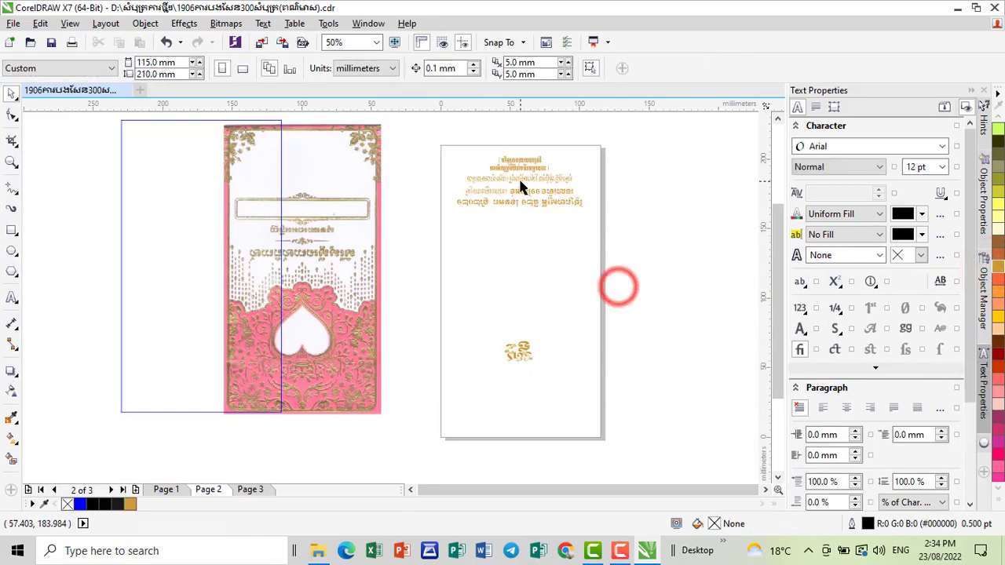
scroll(520, 188, "up", 3)
scroll(549, 330, "down", 3)
scroll(557, 382, "down", 1)
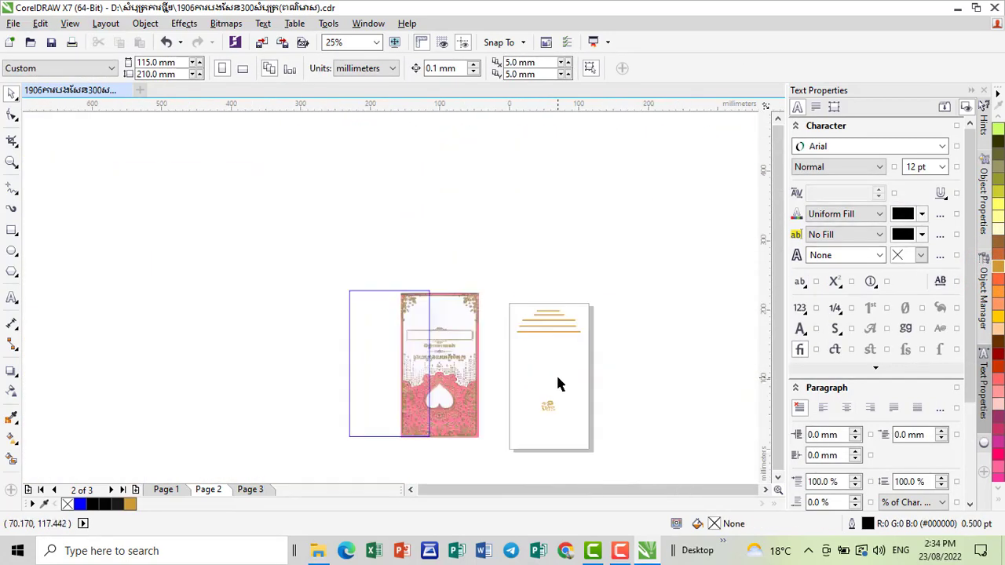
scroll(550, 412, "up", 1)
scroll(549, 421, "up", 1)
scroll(549, 420, "down", 1)
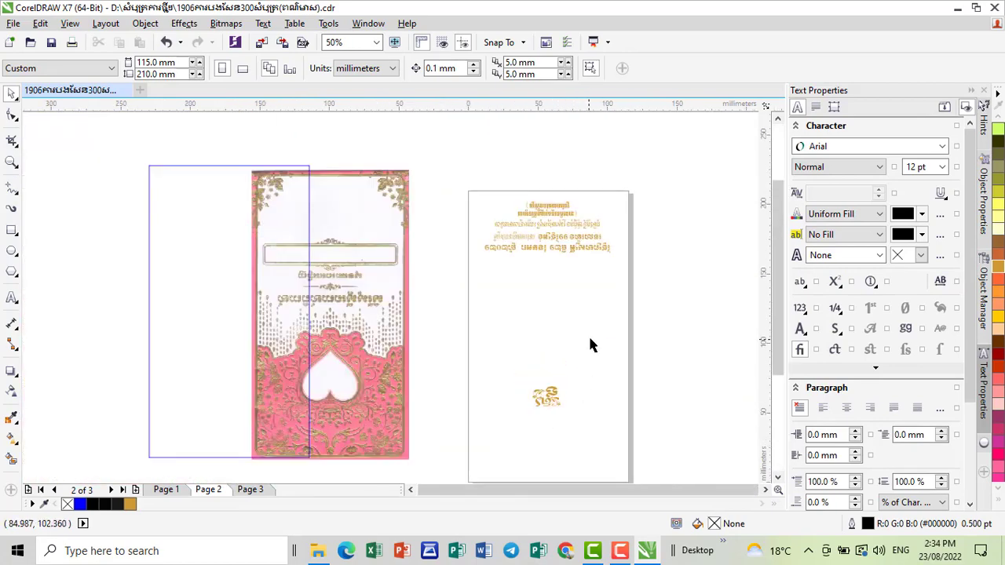
left_click_drag(780, 326, 780, 345)
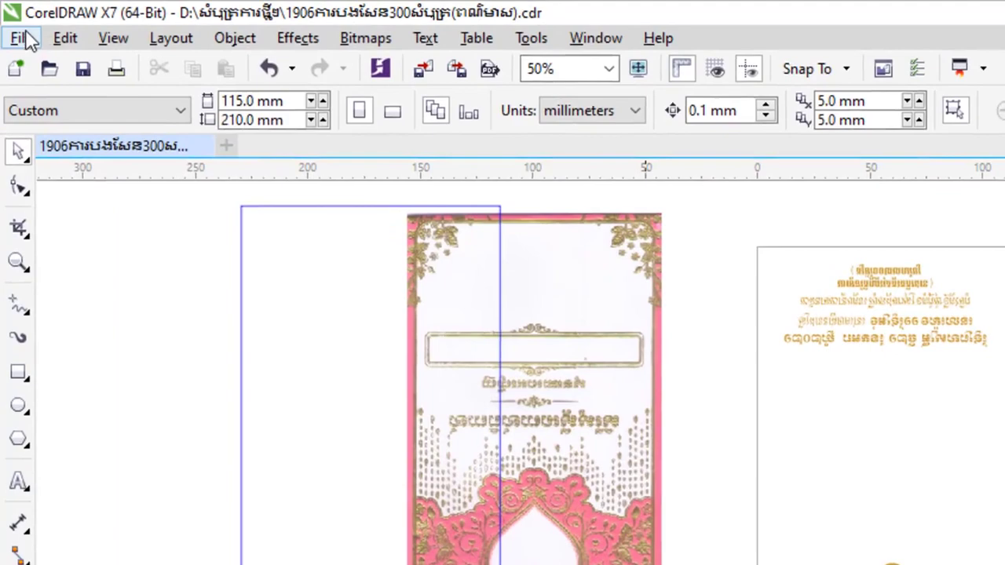
Step: Open the Print dialog with Canon MG6200 series Printer (Copy 2) as the printer
left_click(14, 23)
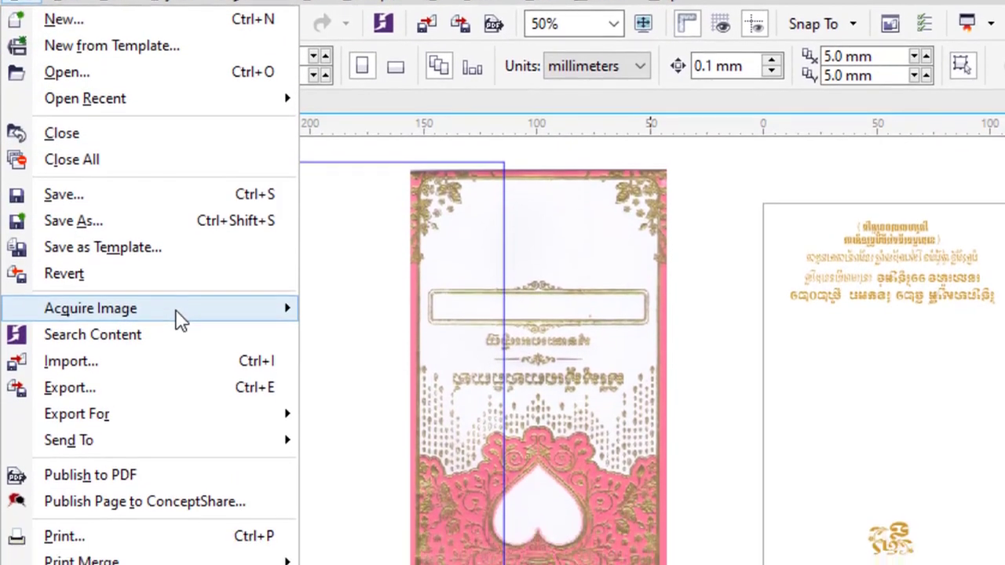
left_click(180, 502)
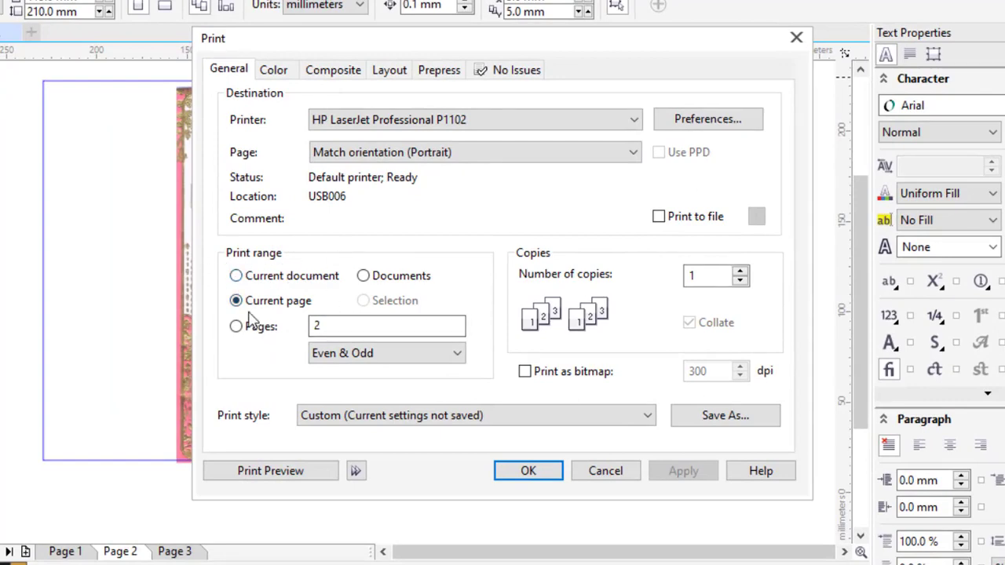
left_click(631, 124)
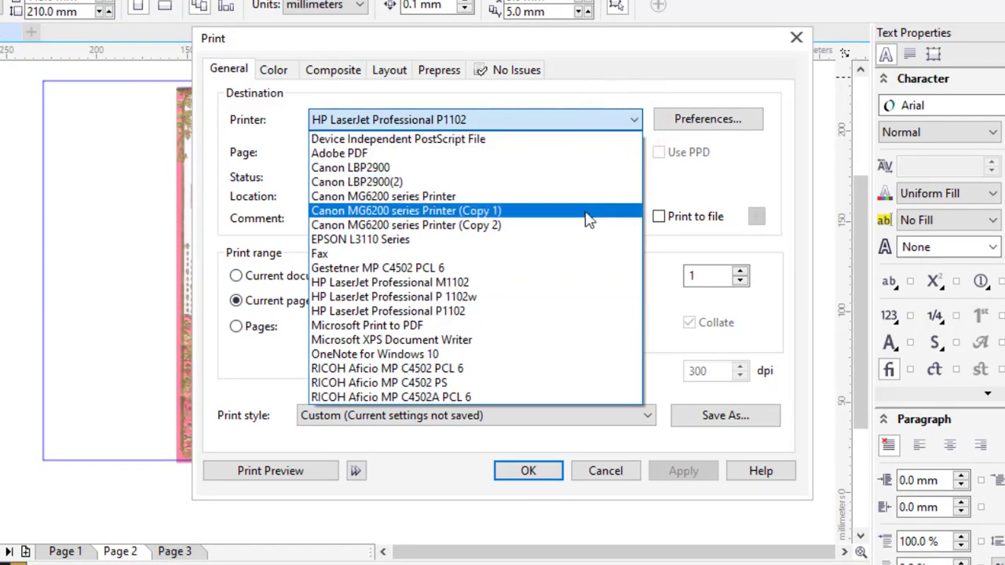
left_click(511, 227)
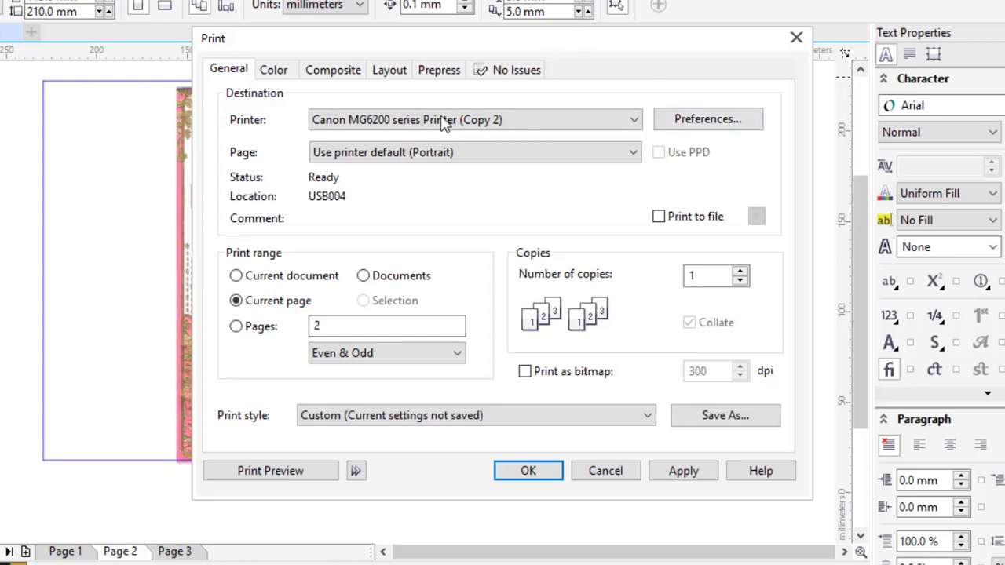
Step: In the Canon printer properties, keep Plain Paper media and show the paper size list
left_click(712, 124)
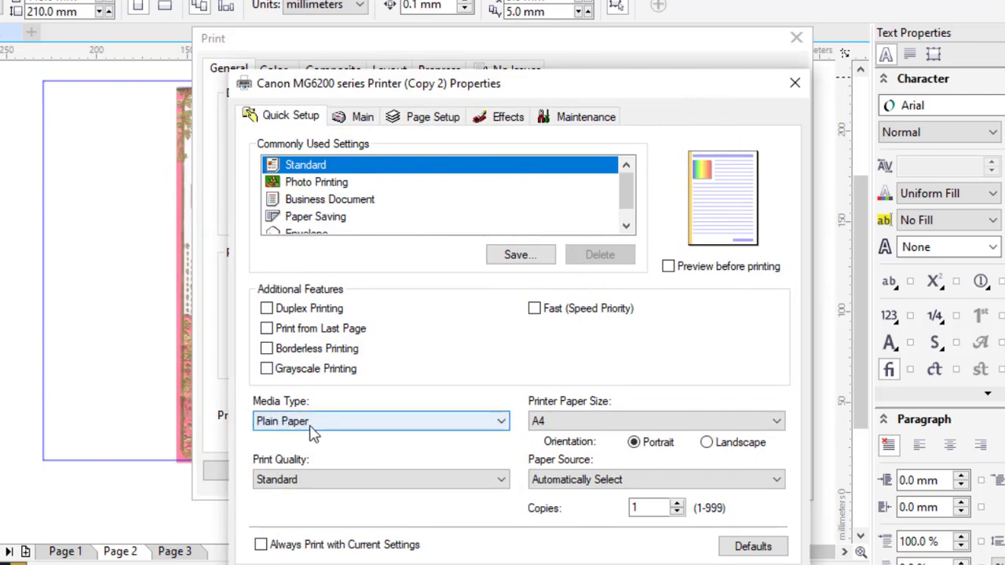
left_click(432, 424)
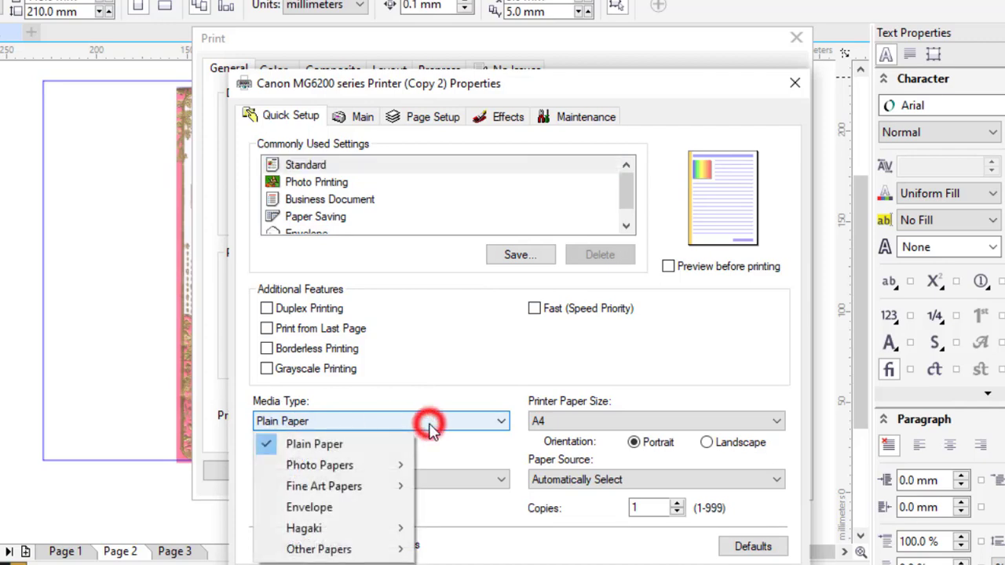
left_click(306, 446)
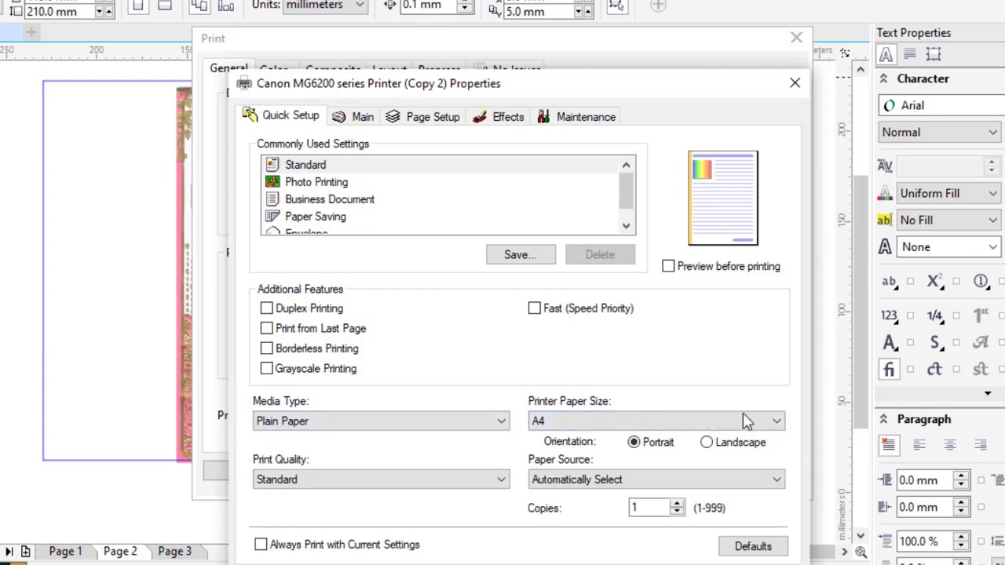
mouse_move(656, 420)
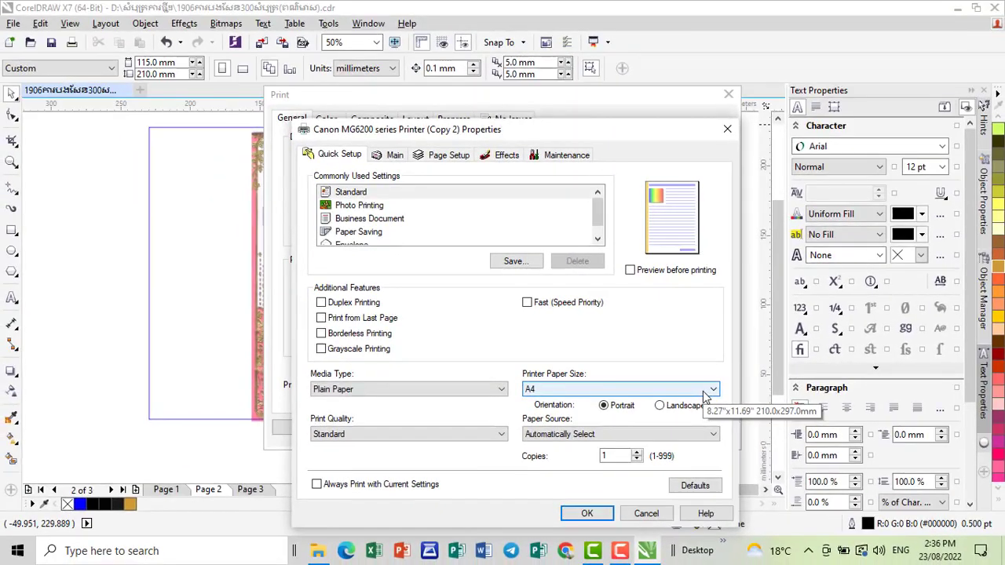
left_click(703, 391)
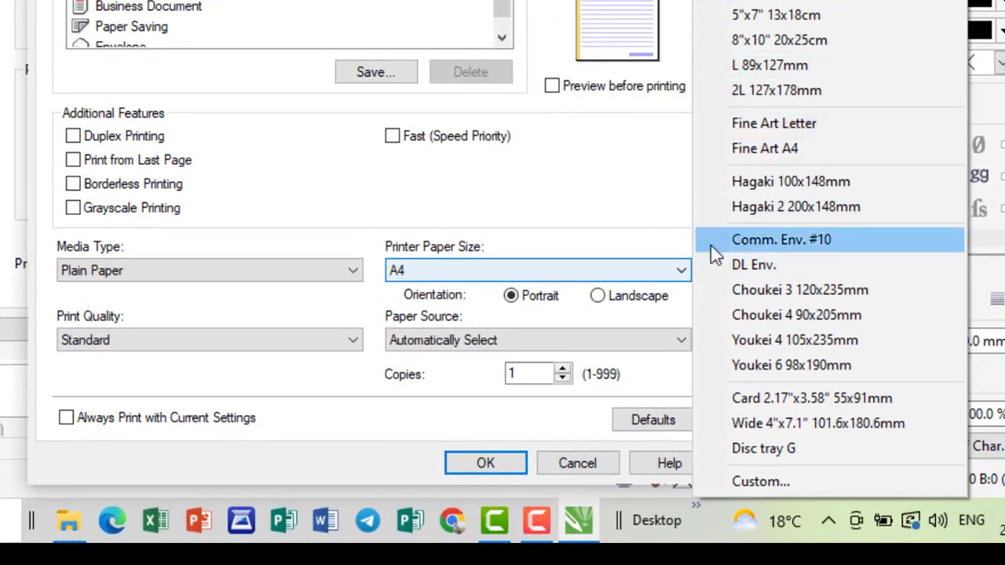
Step: Set a Custom printer paper size of 115 × 210 mm
left_click(740, 483)
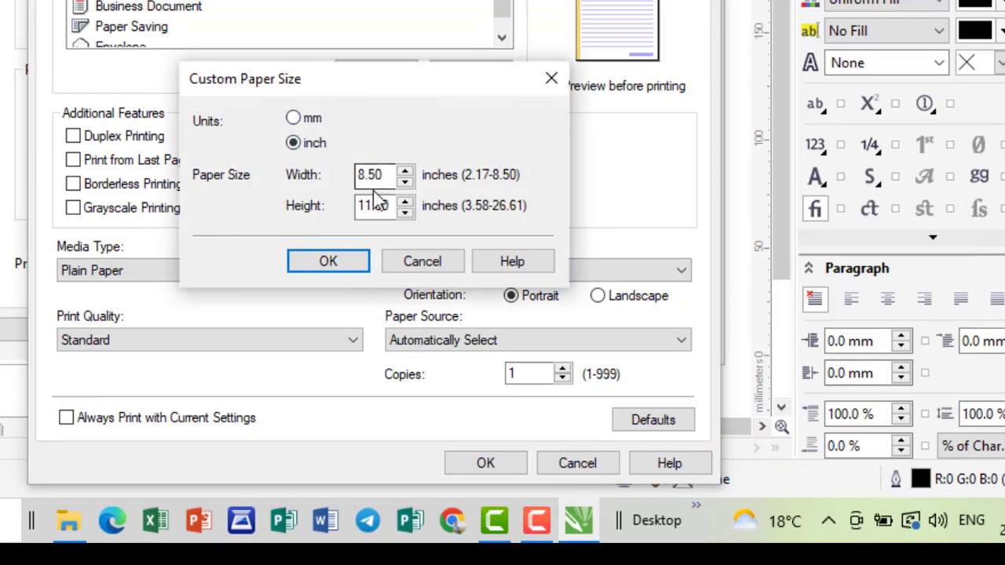
left_click(293, 118)
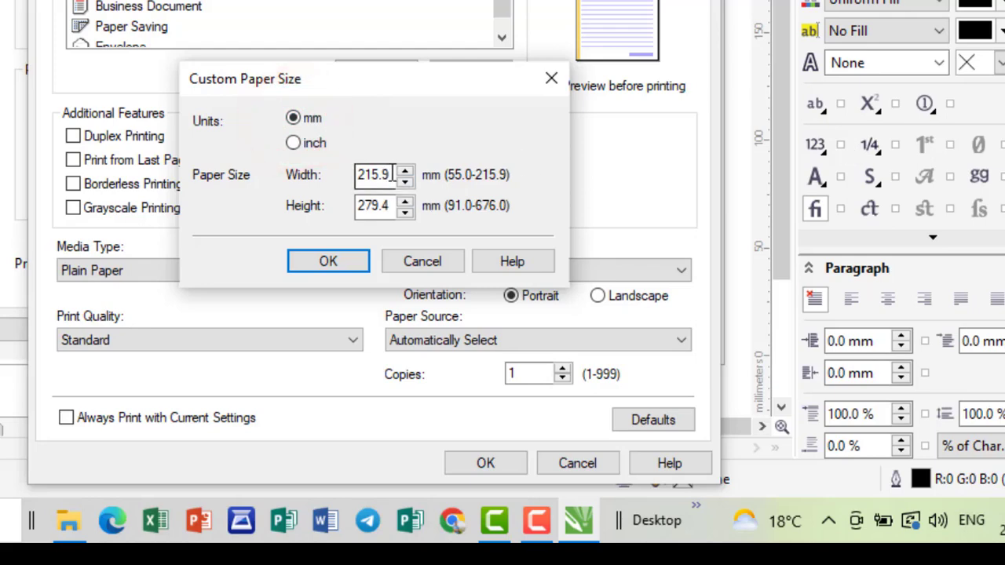
left_click_drag(391, 174, 324, 175)
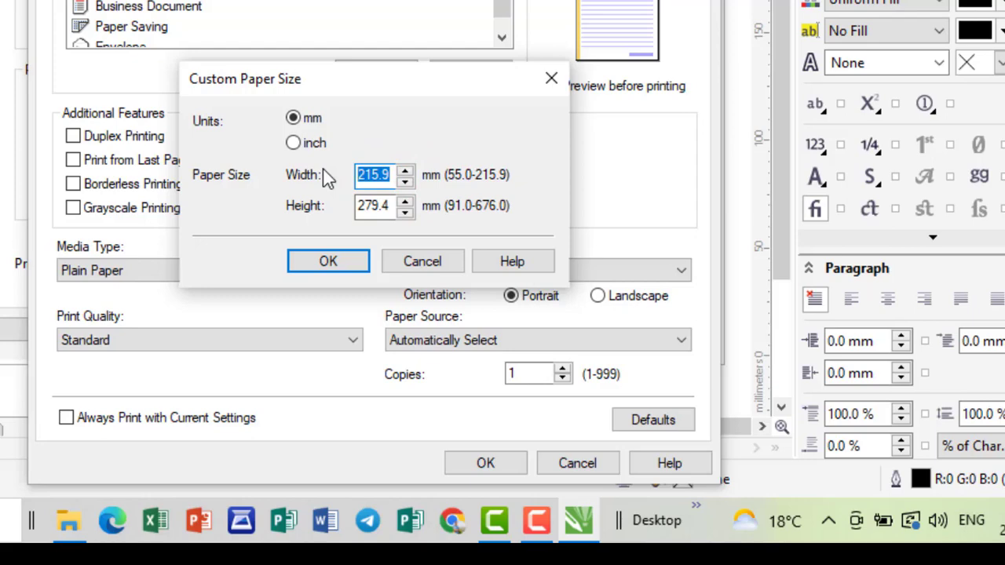
type("115")
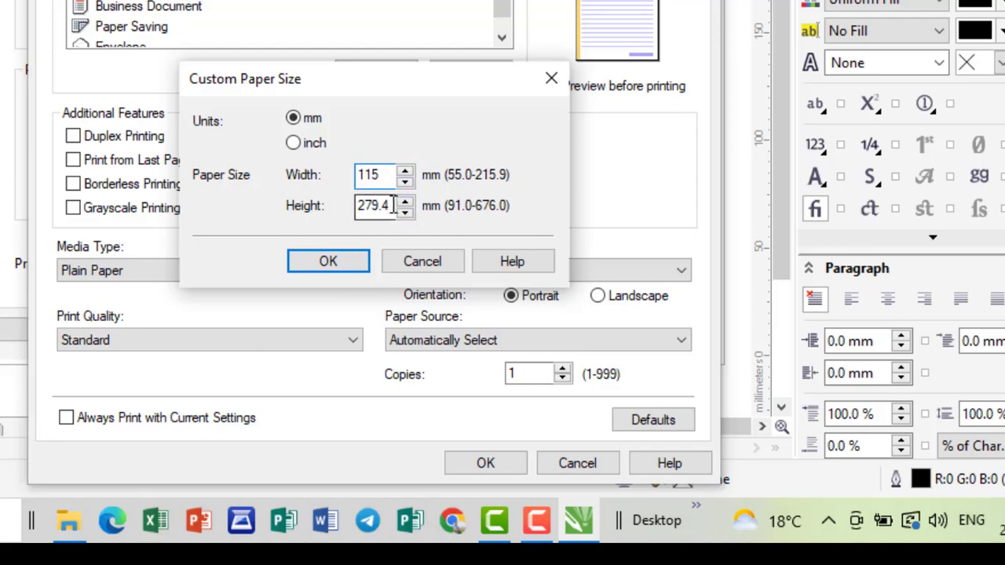
left_click_drag(390, 204, 342, 206)
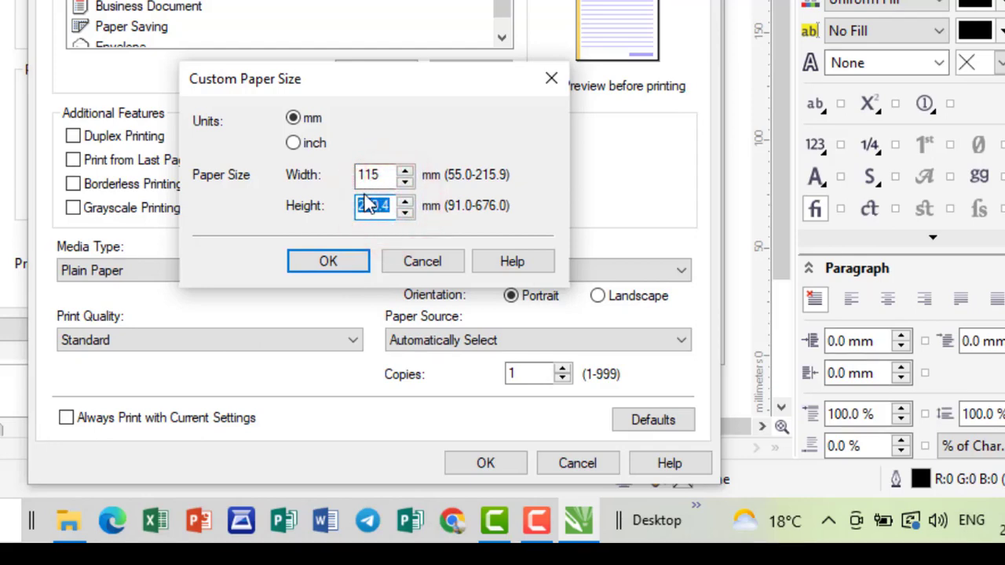
type("210")
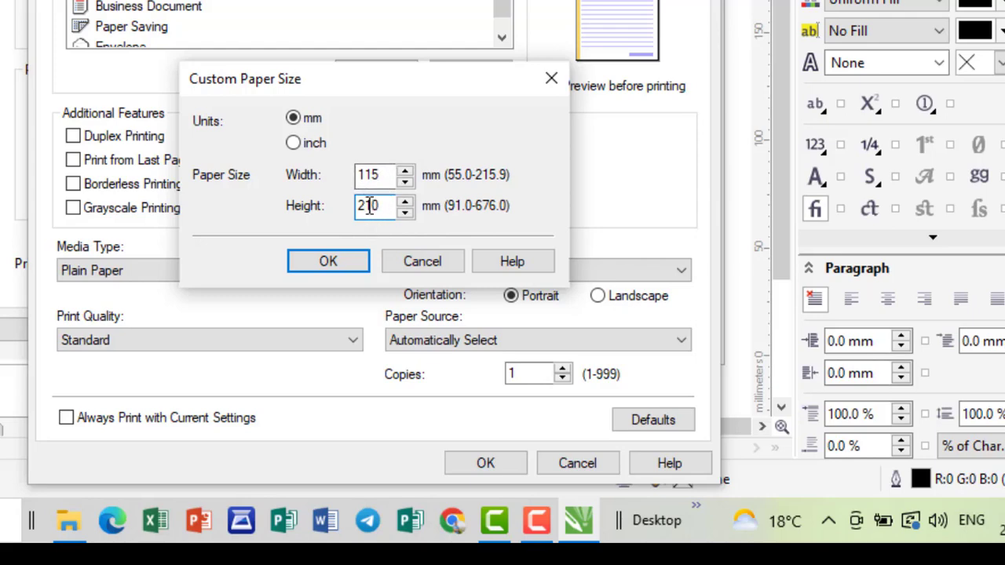
left_click(342, 265)
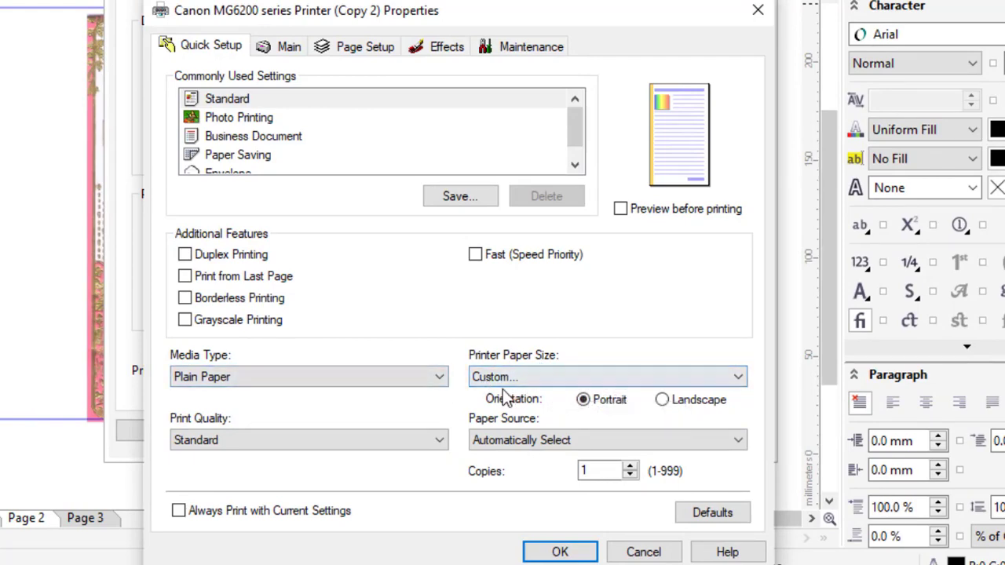
Step: Keep Automatically Select paper source and the Custom 115 × 210 mm page size
left_click(282, 51)
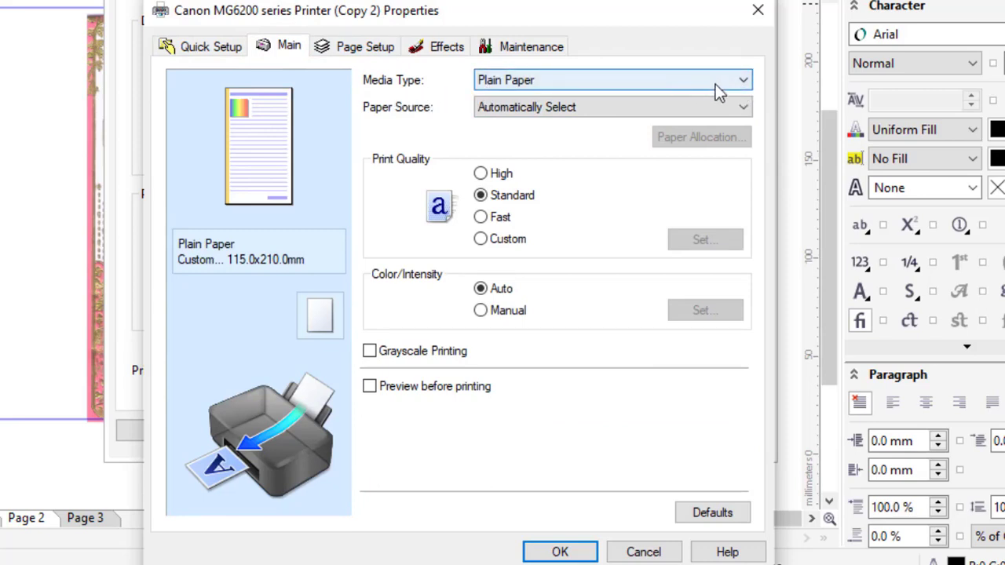
left_click(674, 106)
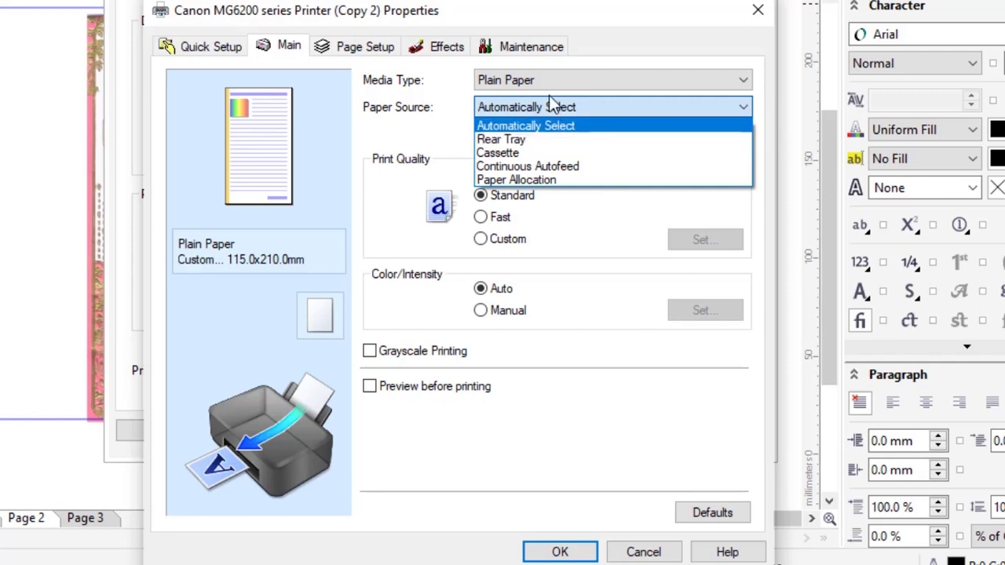
left_click(587, 108)
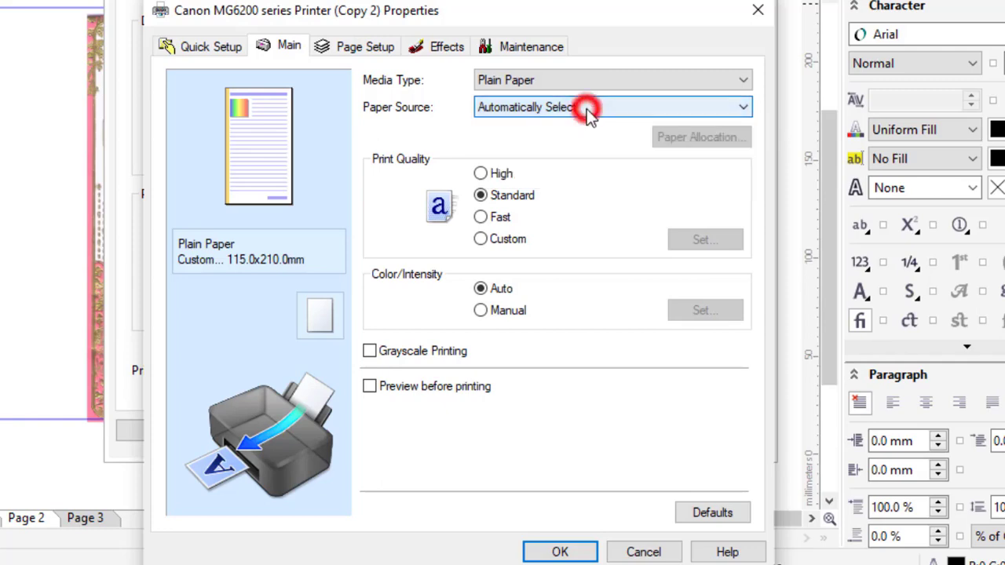
left_click(357, 49)
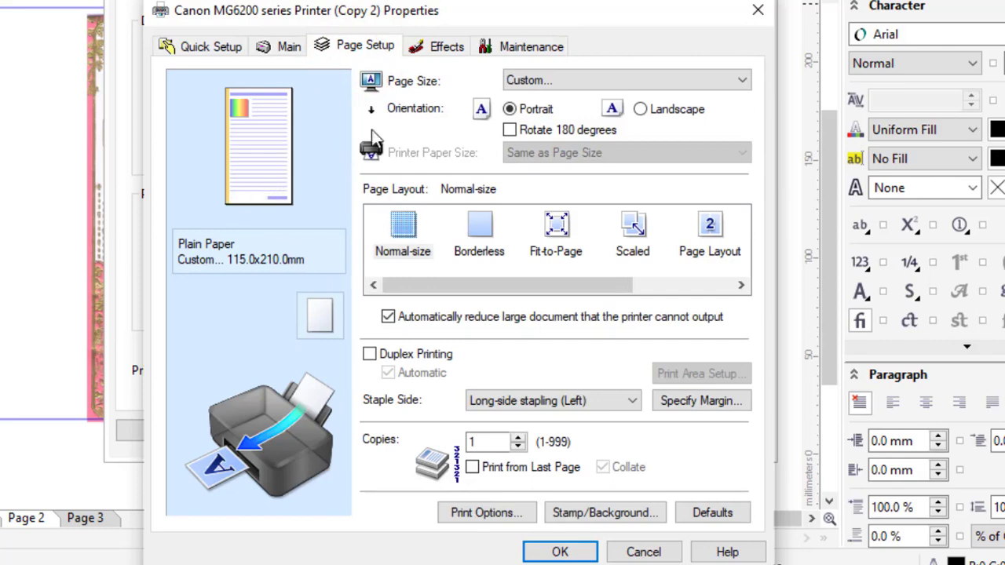
left_click(742, 83)
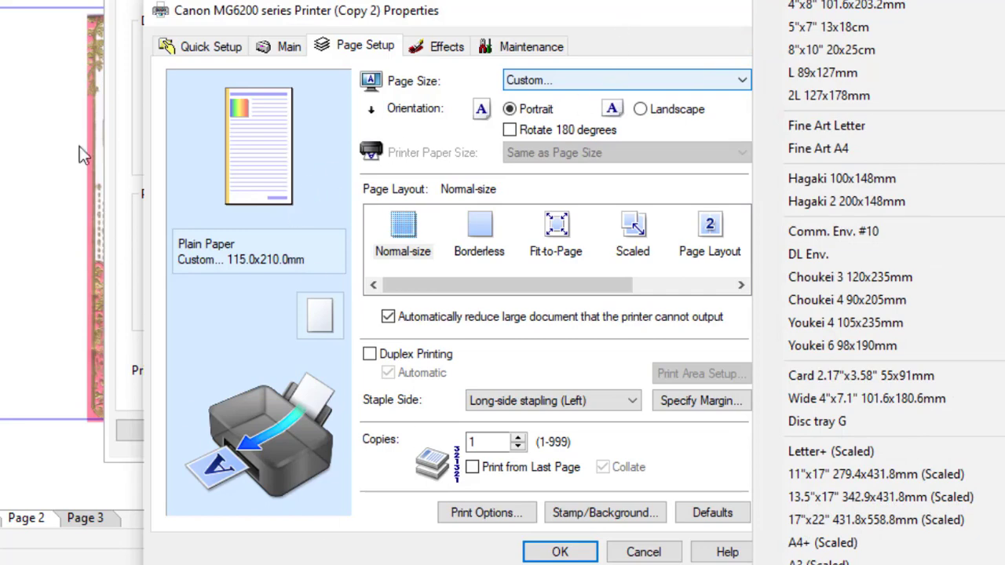
left_click(737, 81)
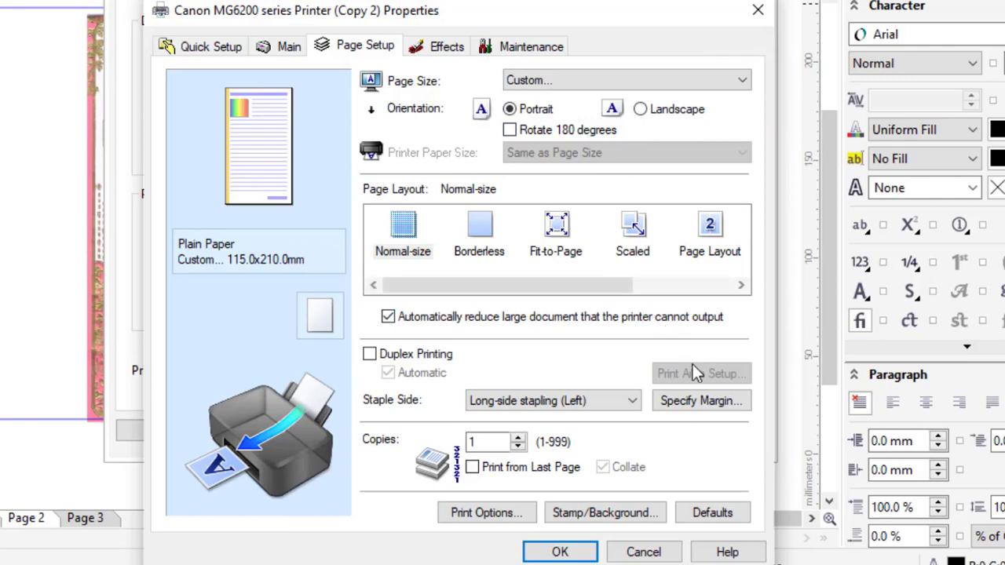
Step: Accept the Canon printer preferences, apply the print settings and print the current page
left_click(559, 552)
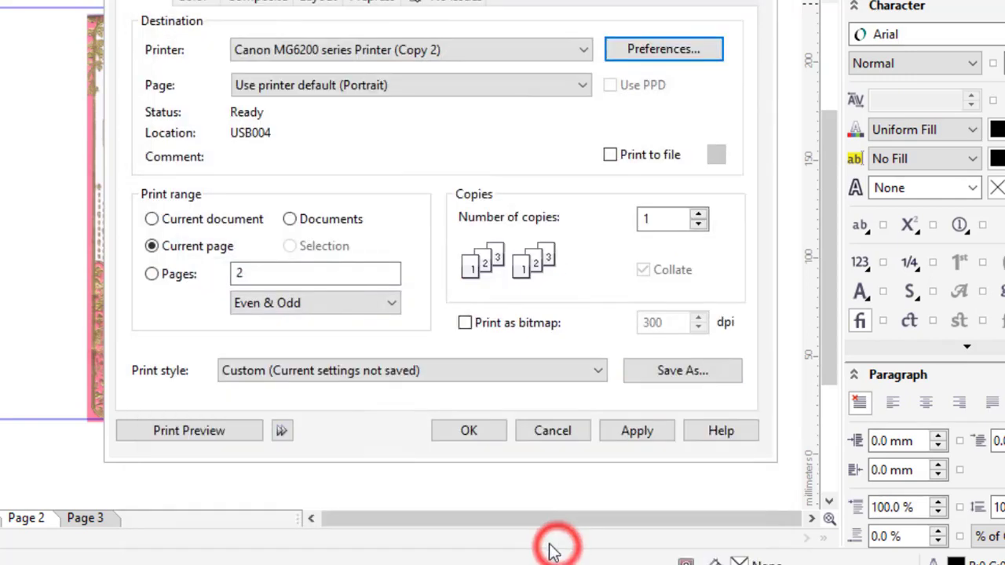
left_click(651, 50)
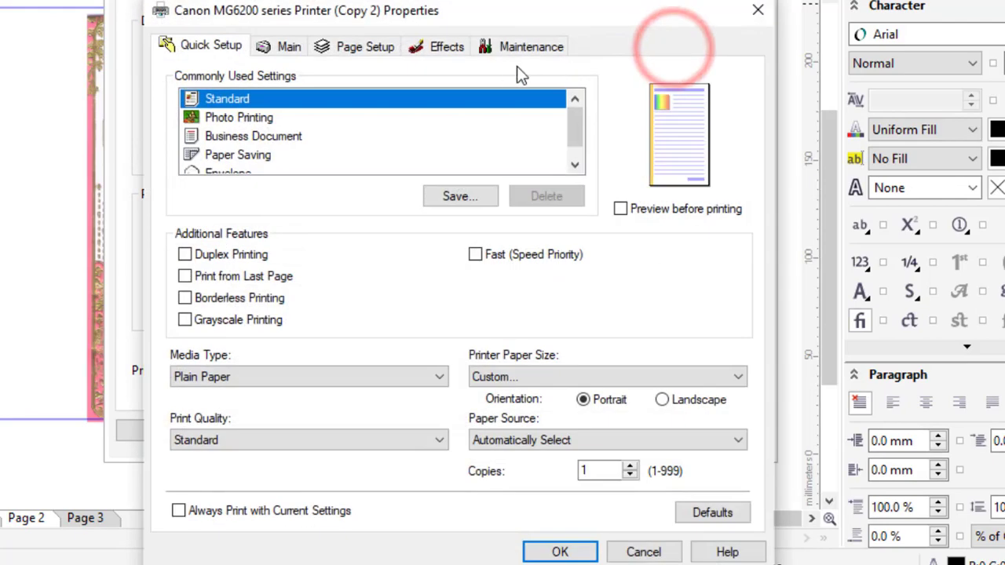
left_click(376, 51)
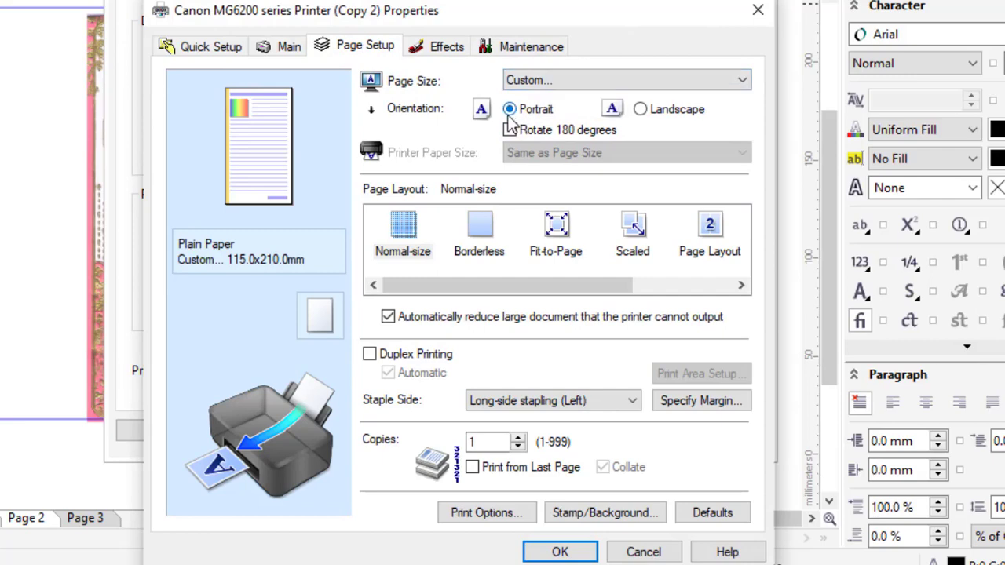
left_click(530, 49)
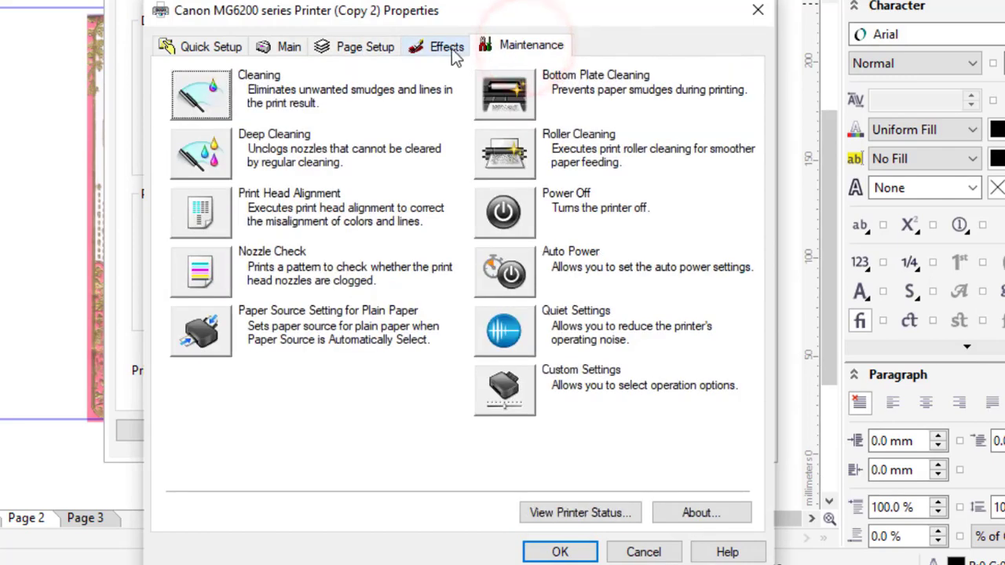
left_click(357, 45)
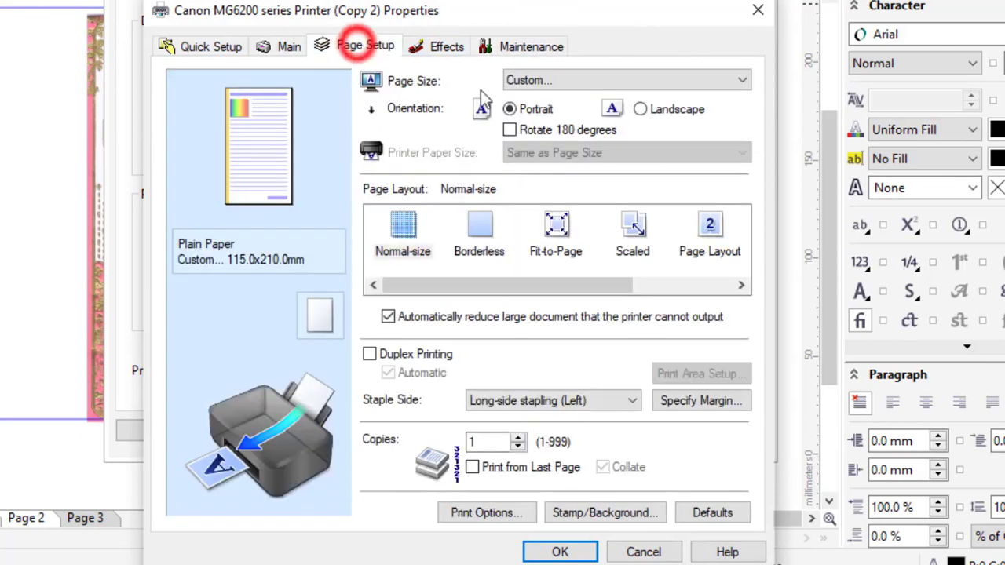
left_click(569, 552)
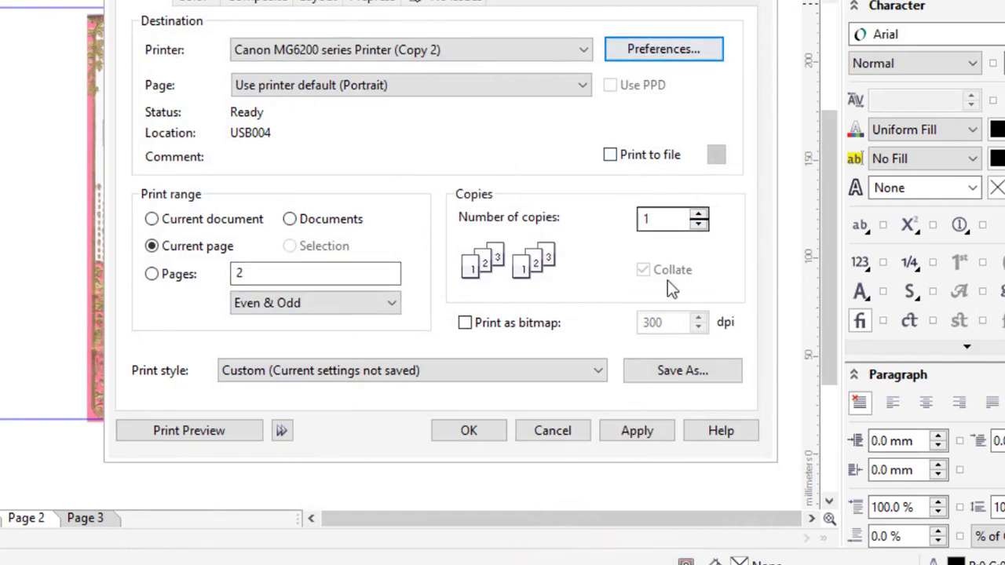
left_click(646, 430)
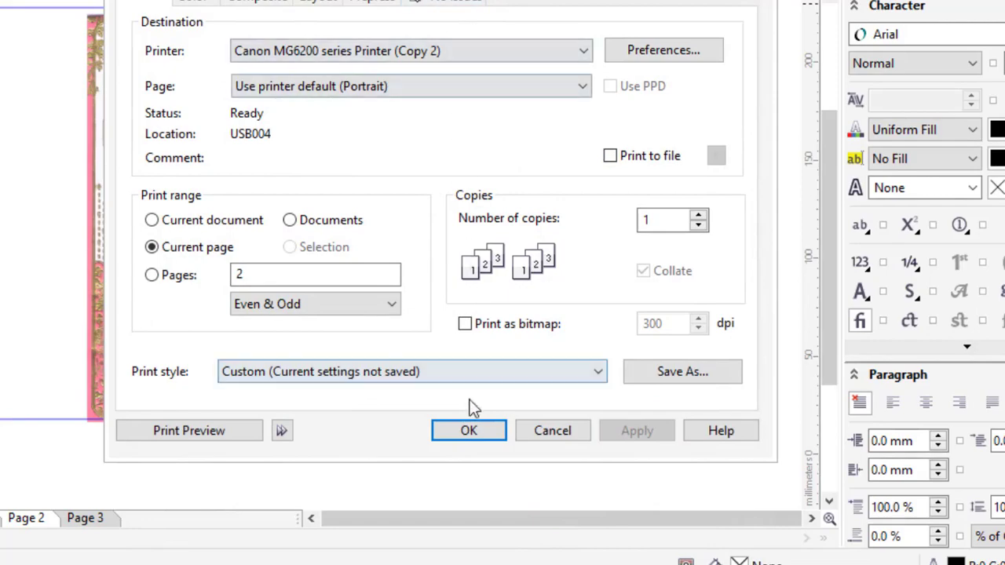
left_click(469, 432)
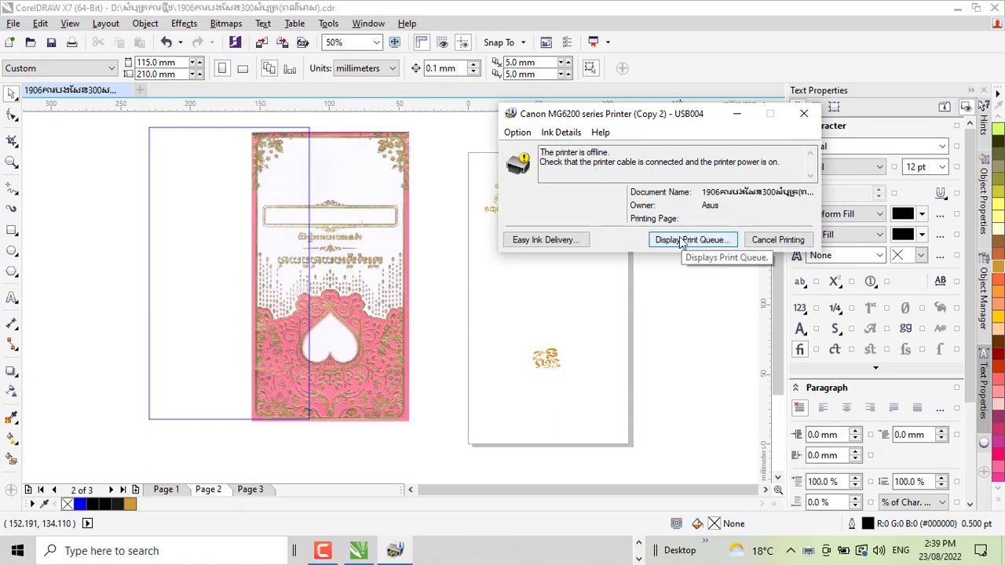
Step: Close the Canon printer status window
left_click(803, 115)
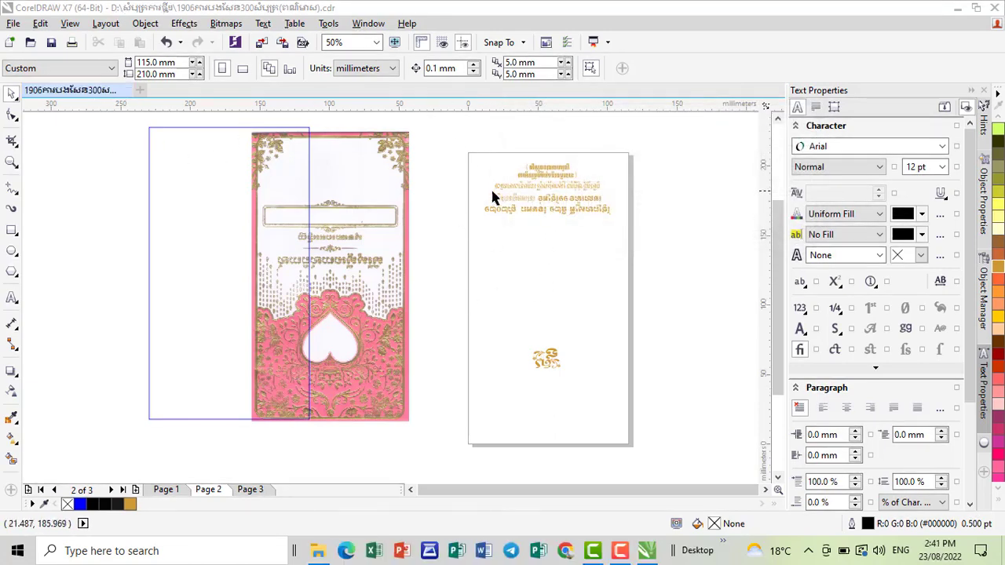
Step: Print the current invitation page again with the existing Print dialog settings
left_click(13, 24)
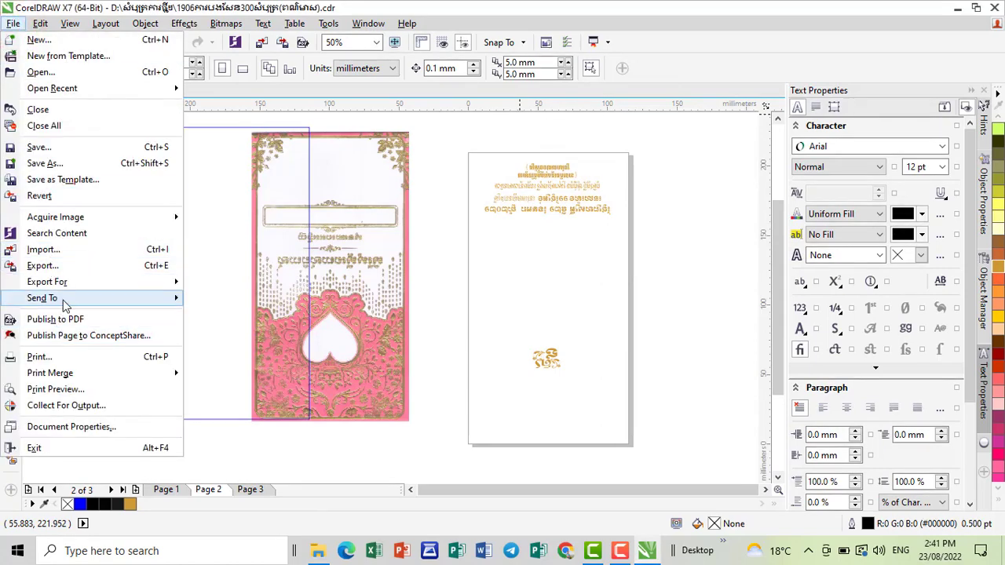
left_click(40, 357)
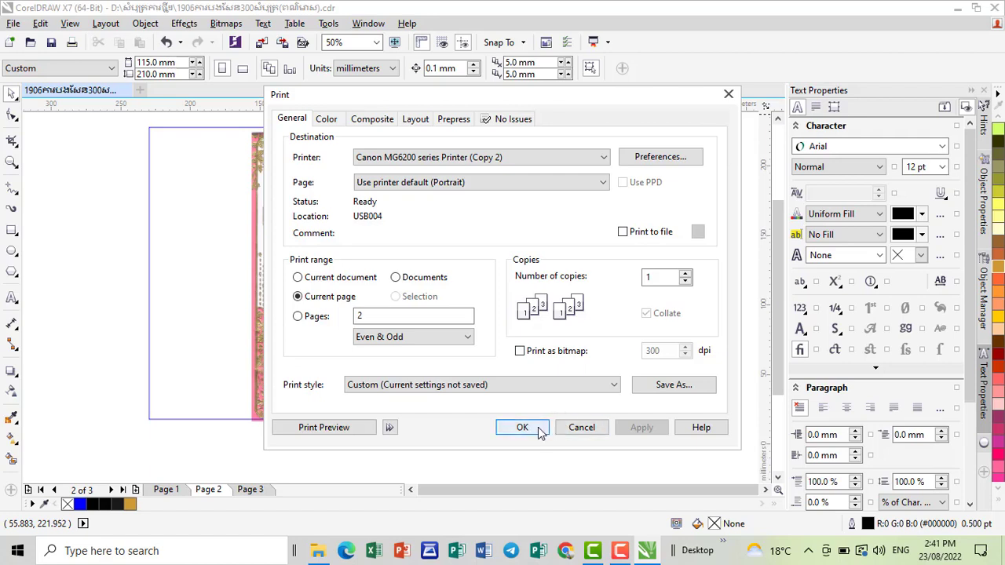
left_click(539, 429)
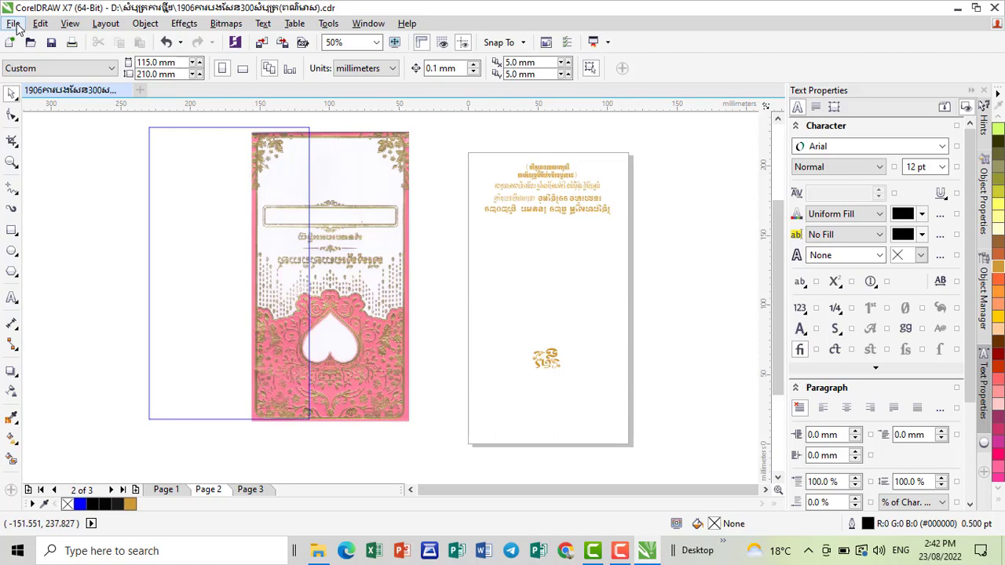
Step: Set the number of copies to 5 in the Print dialog and print the page
left_click(13, 24)
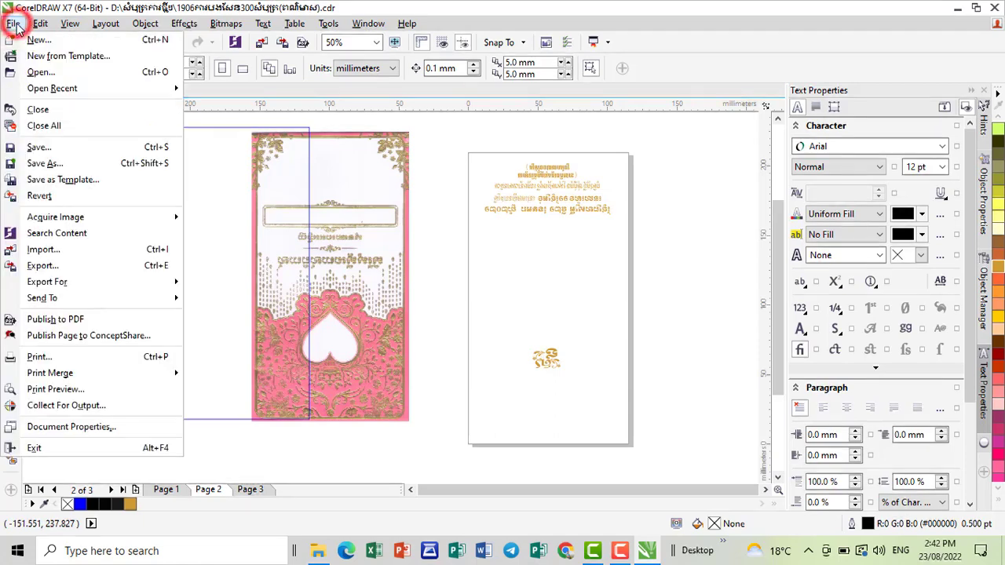
left_click(80, 359)
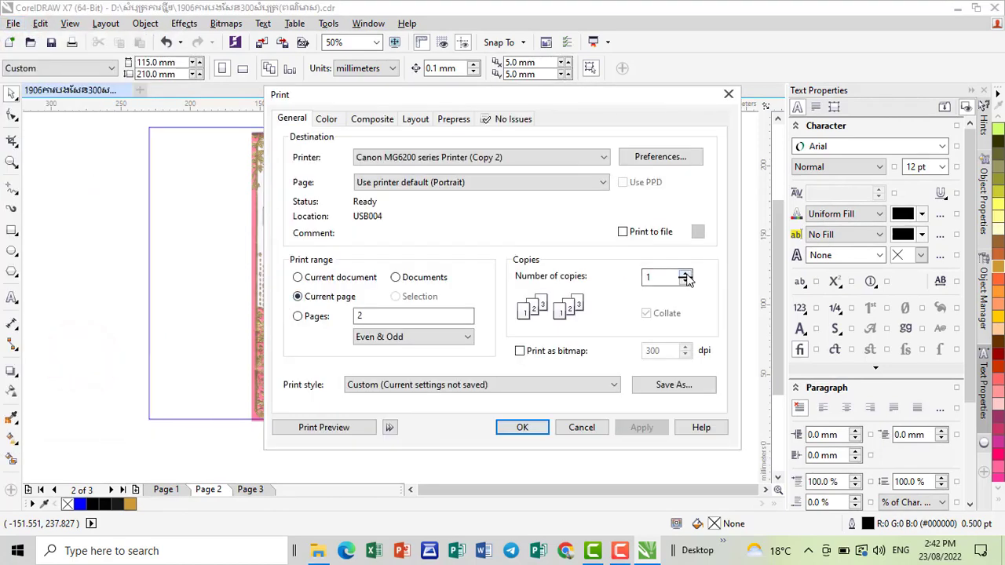
left_click(685, 277)
left_click(685, 277)
left_click(685, 277)
left_click(685, 277)
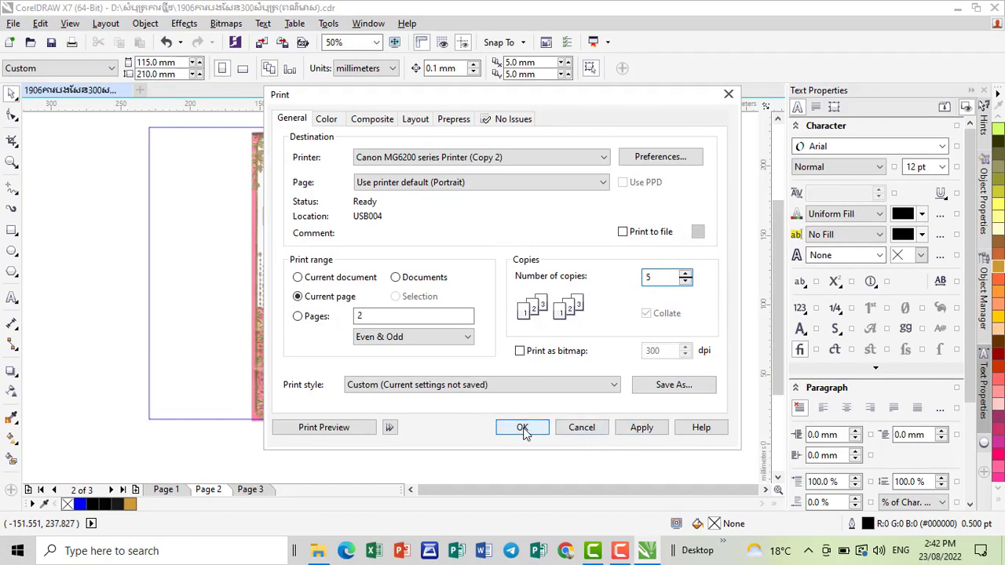
left_click(522, 427)
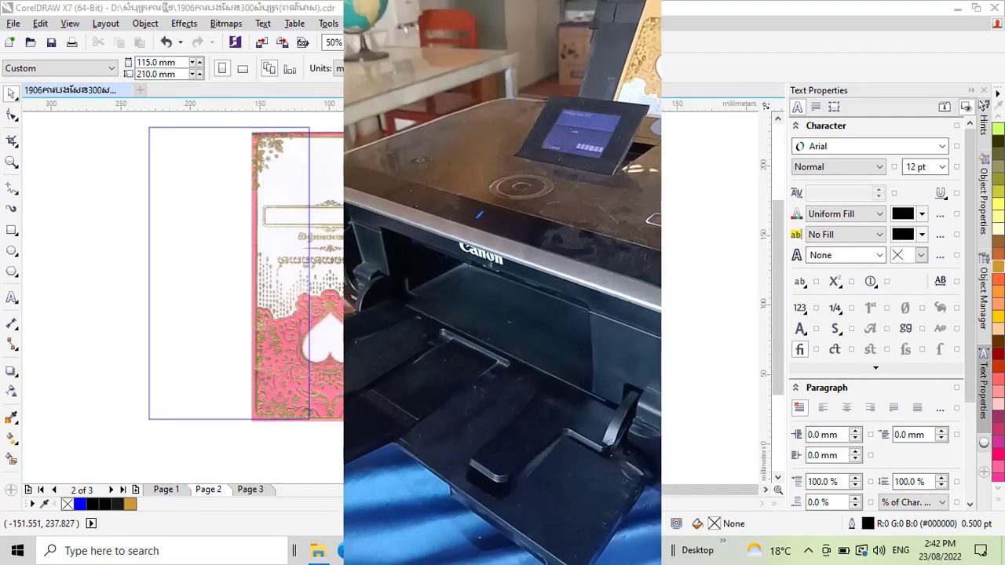